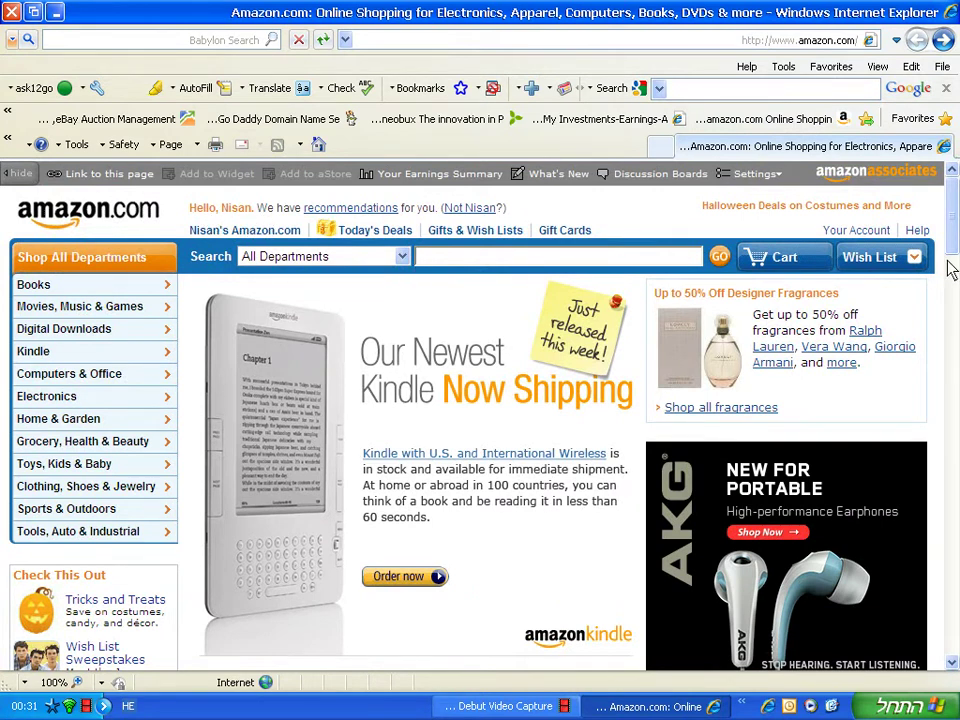
# Open the Associates program page from the Make Money with Us links at the end of the Amazon homepage
pyautogui.scroll(-5, 955, 268)
pyautogui.moveTo(955, 268); pyautogui.dragTo(949, 623)
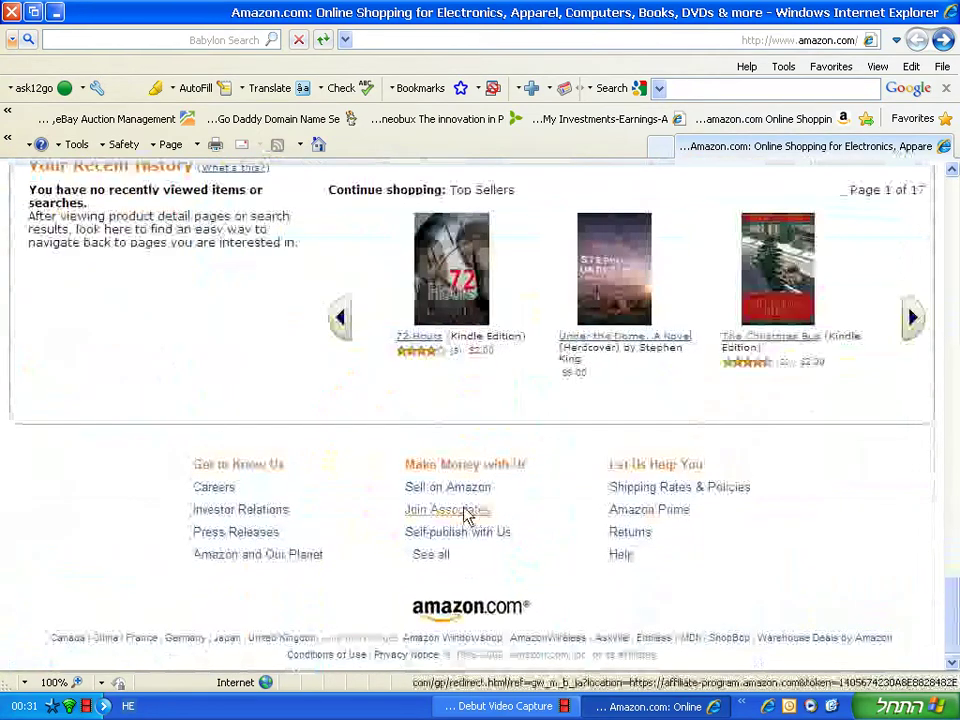
pyautogui.click(465, 513)
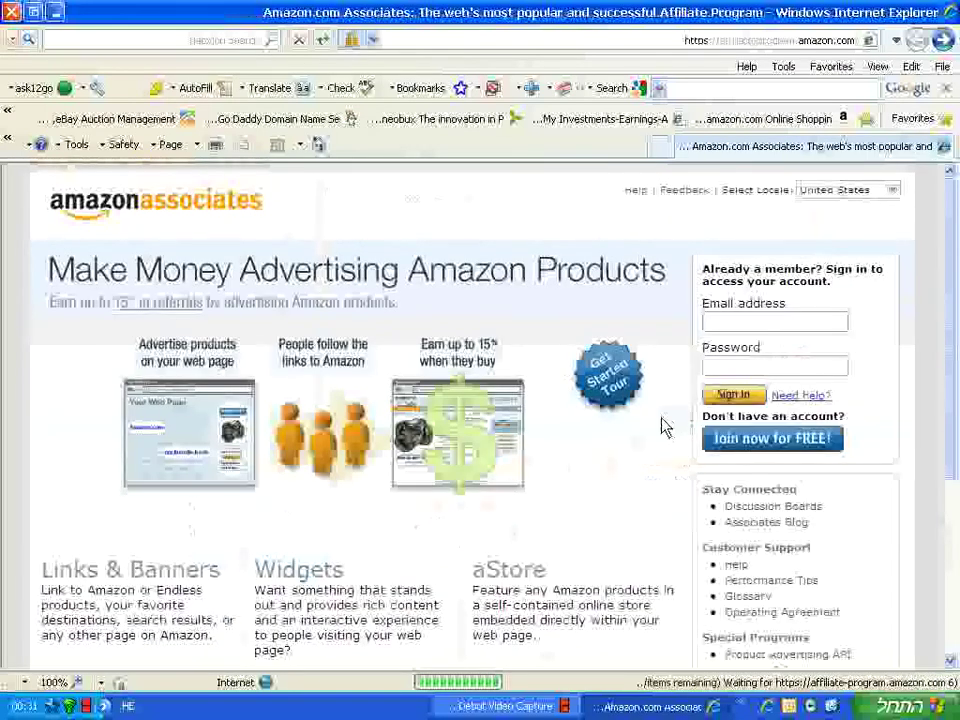
# Sign in to the United States Associates account with the saved e-mail address and account password
pyautogui.click(782, 330)
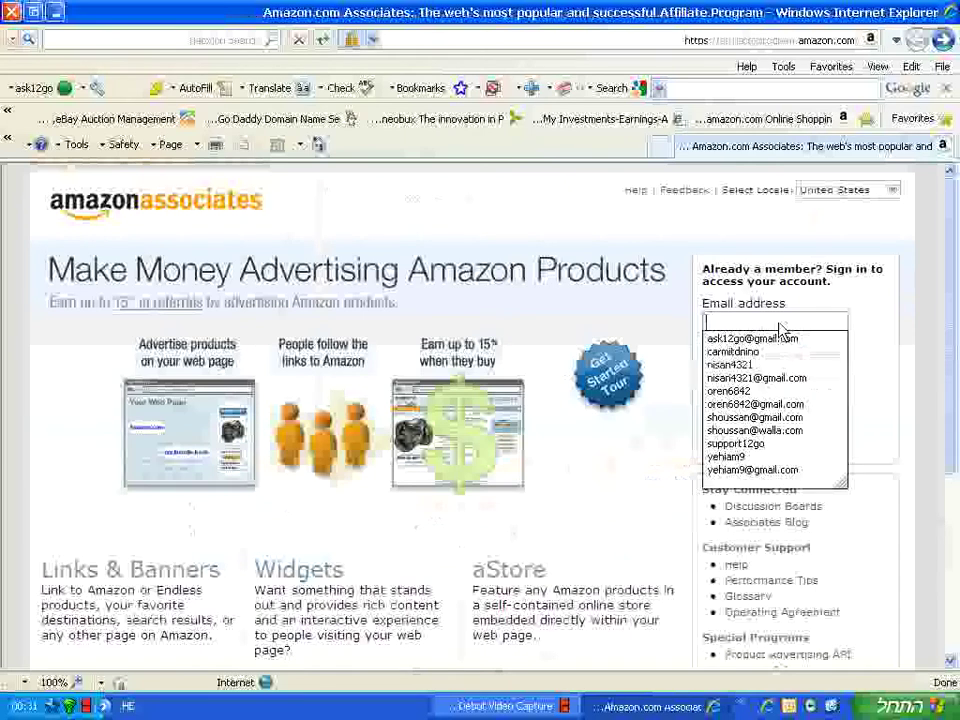
pyautogui.click(766, 340)
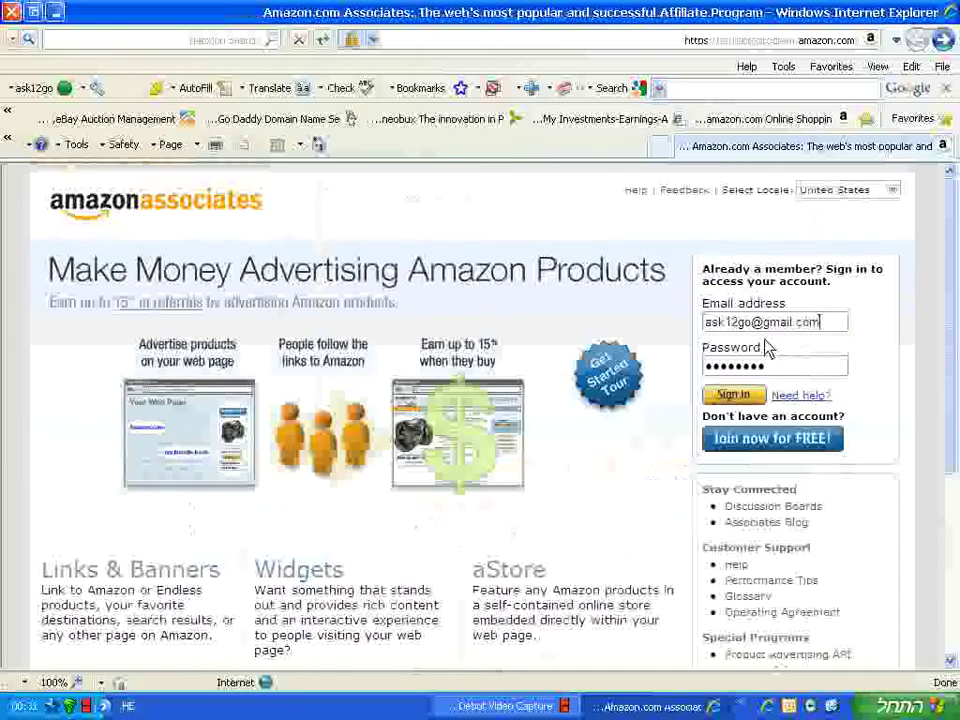
pyautogui.click(737, 397)
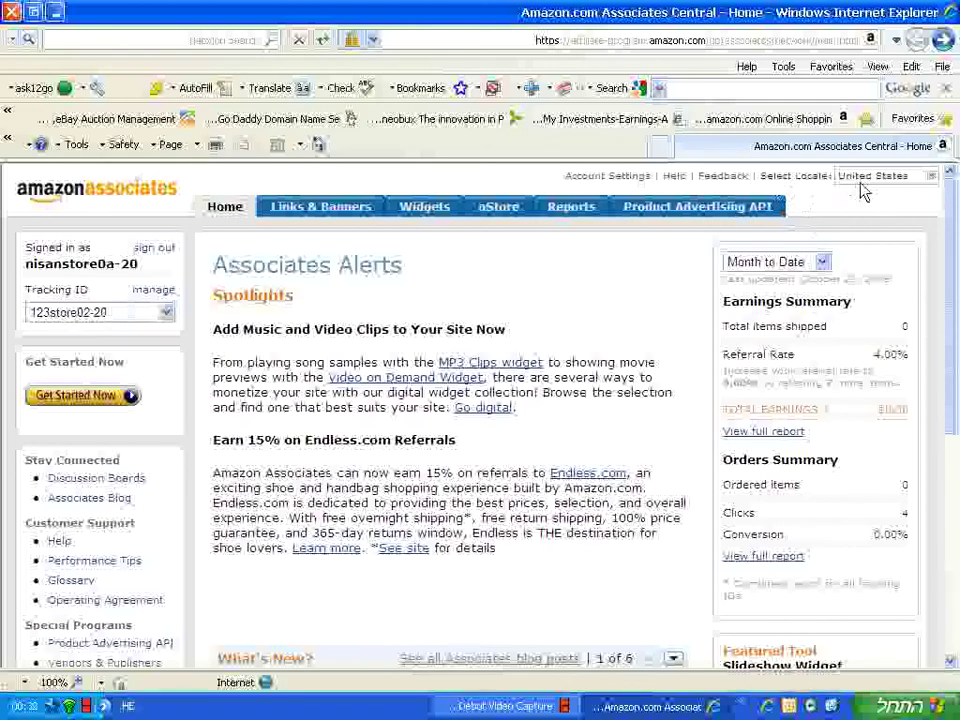
# Switch the Associates locale to United Kingdom and sign in there with the saved e-mail address and account password
pyautogui.click(908, 180)
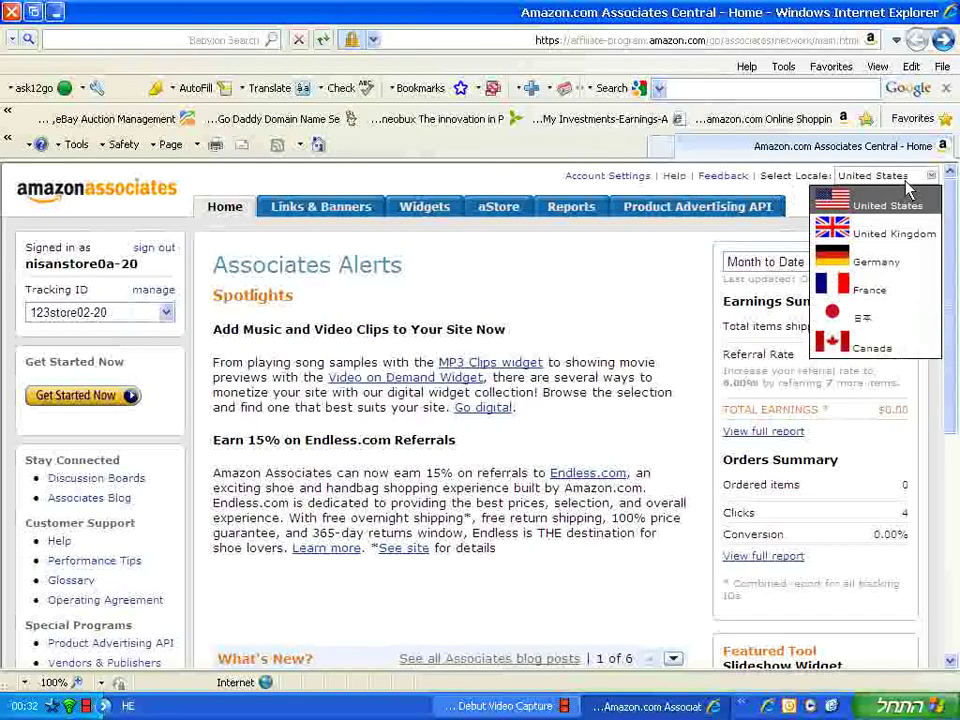
pyautogui.click(888, 235)
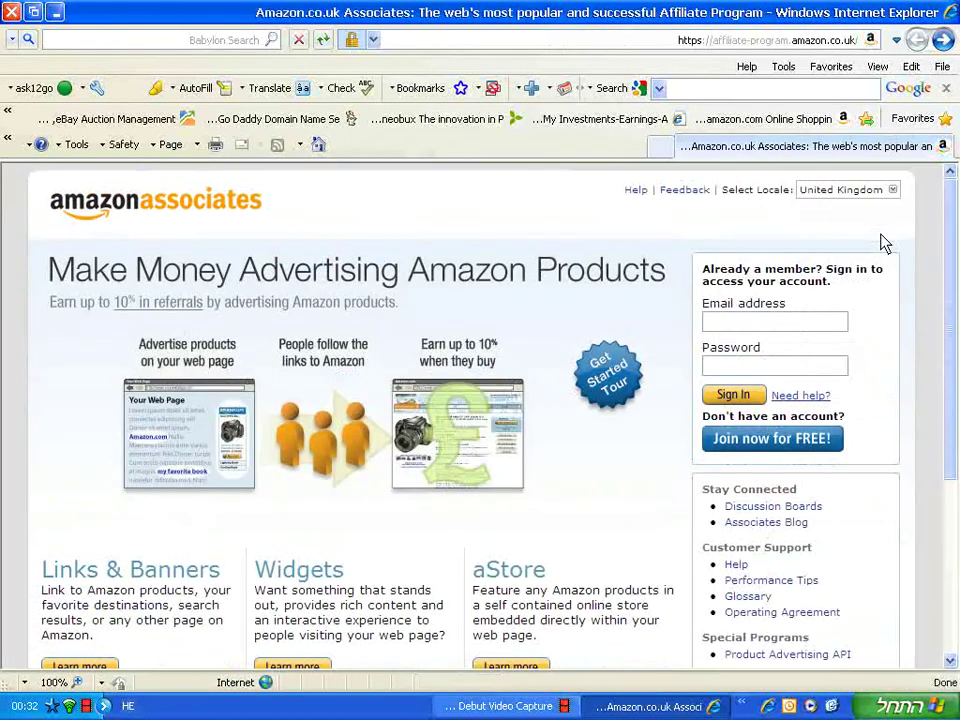
pyautogui.click(771, 322)
pyautogui.click(770, 324)
pyautogui.click(770, 339)
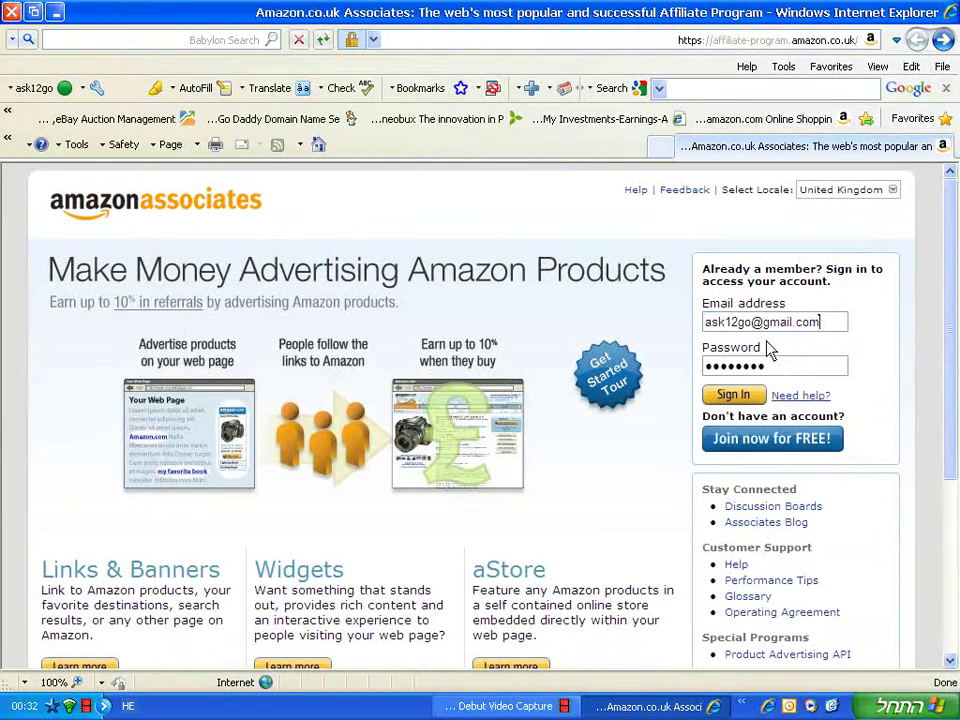
pyautogui.click(736, 395)
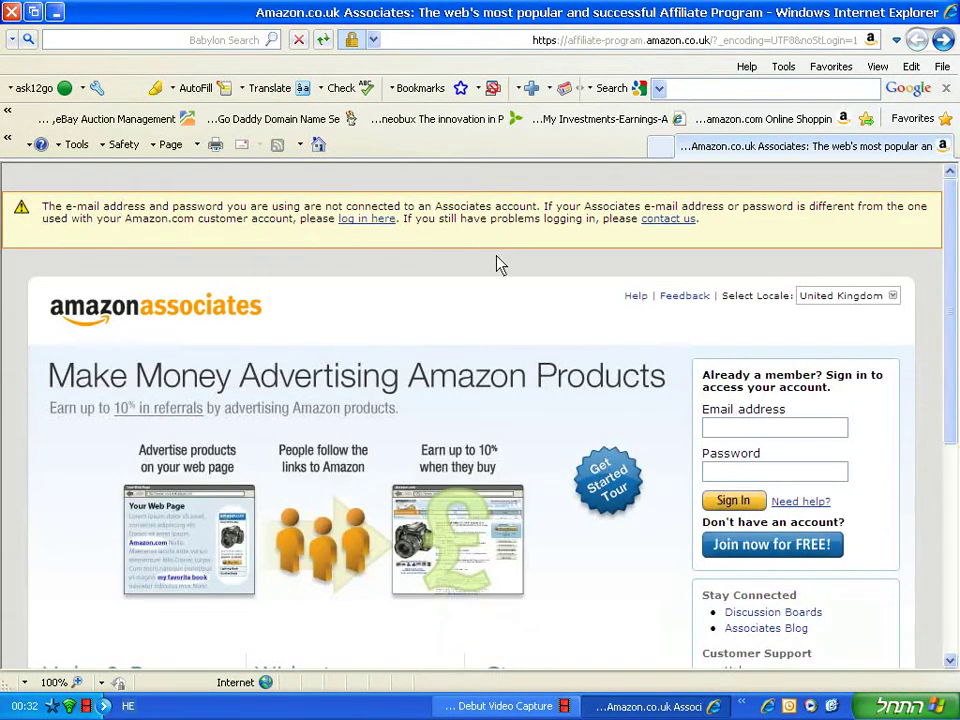
# Open the free sign-up application for Amazon.co.uk Associates and look over its contact information section
pyautogui.click(772, 553)
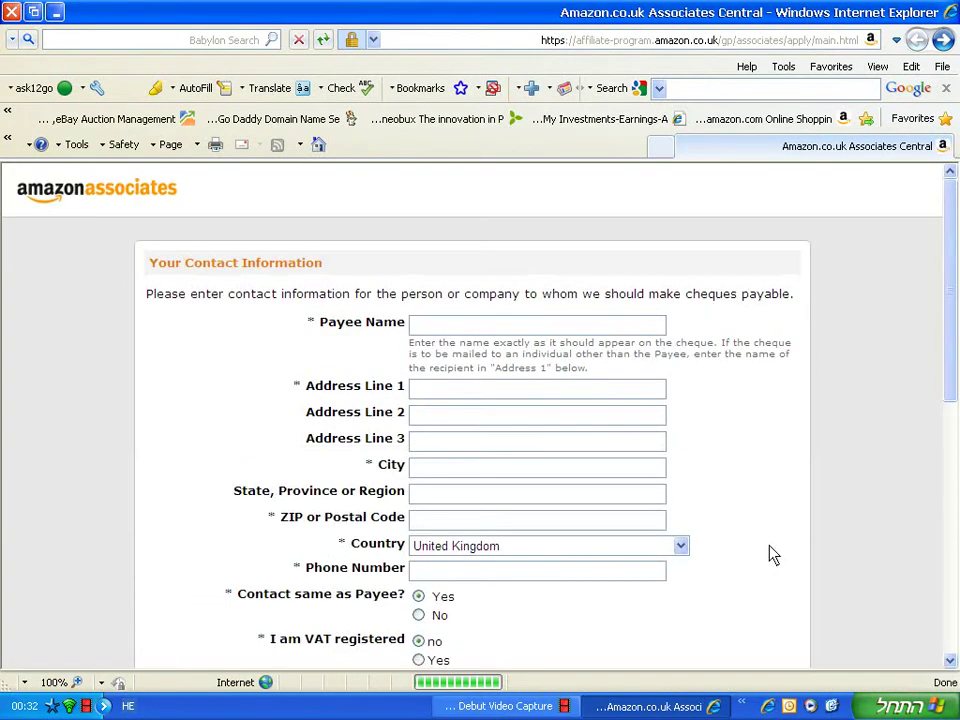
pyautogui.scroll(-5, 866, 489)
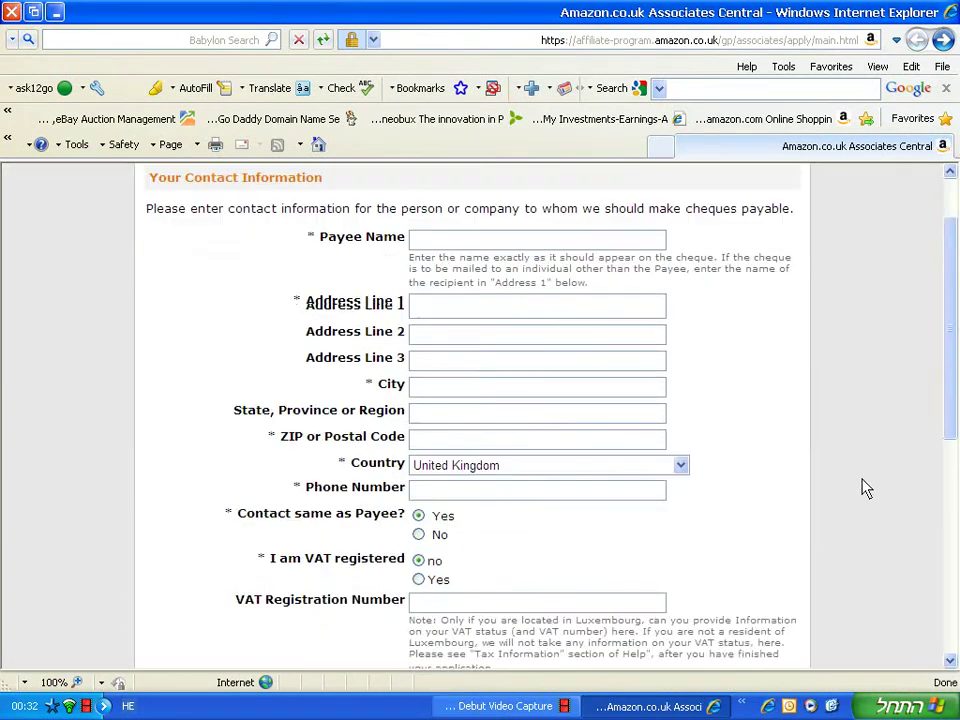
pyautogui.scroll(1, 827, 499)
pyautogui.scroll(4, 561, 381)
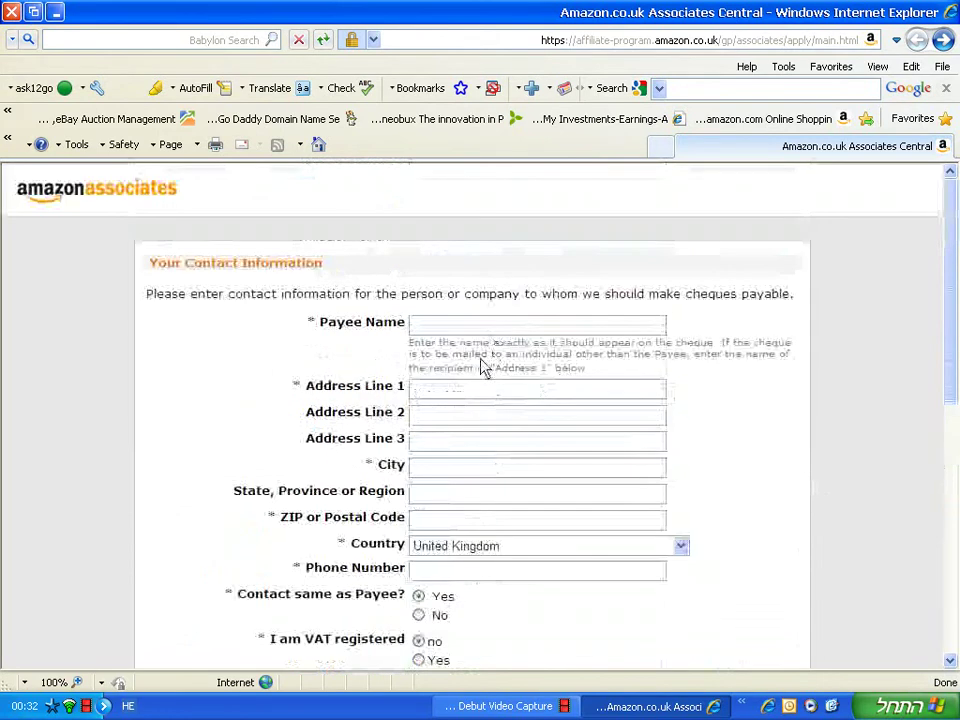
# Enter the payee's full name in the contact information, using English keyboard input and the saved entry
pyautogui.click(480, 328)
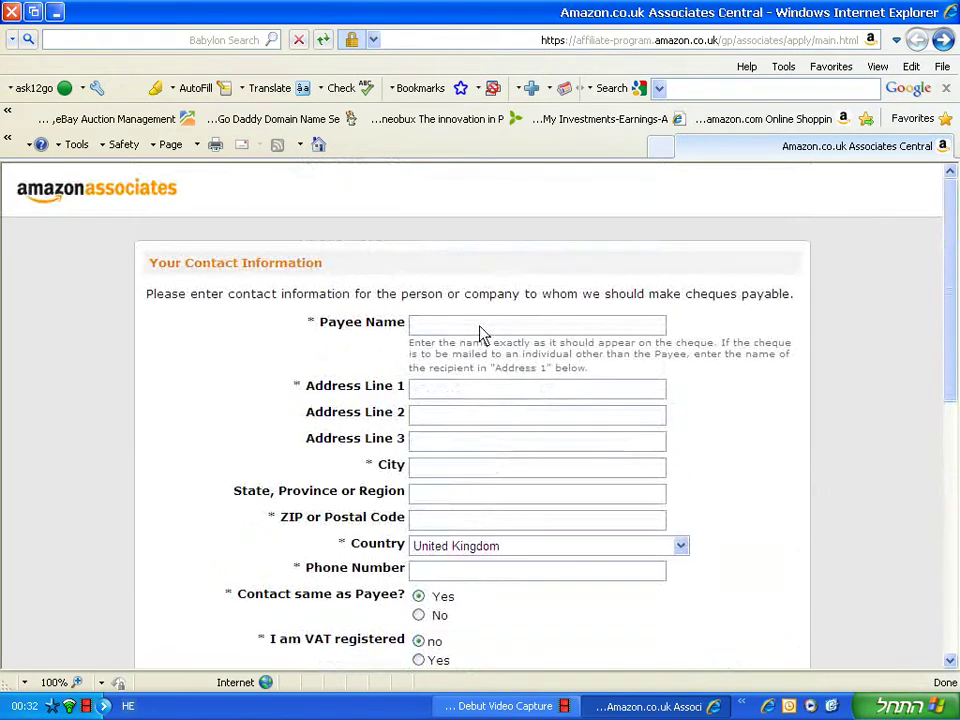
pyautogui.hotkey('alt', 'shift')
pyautogui.write('Ho')
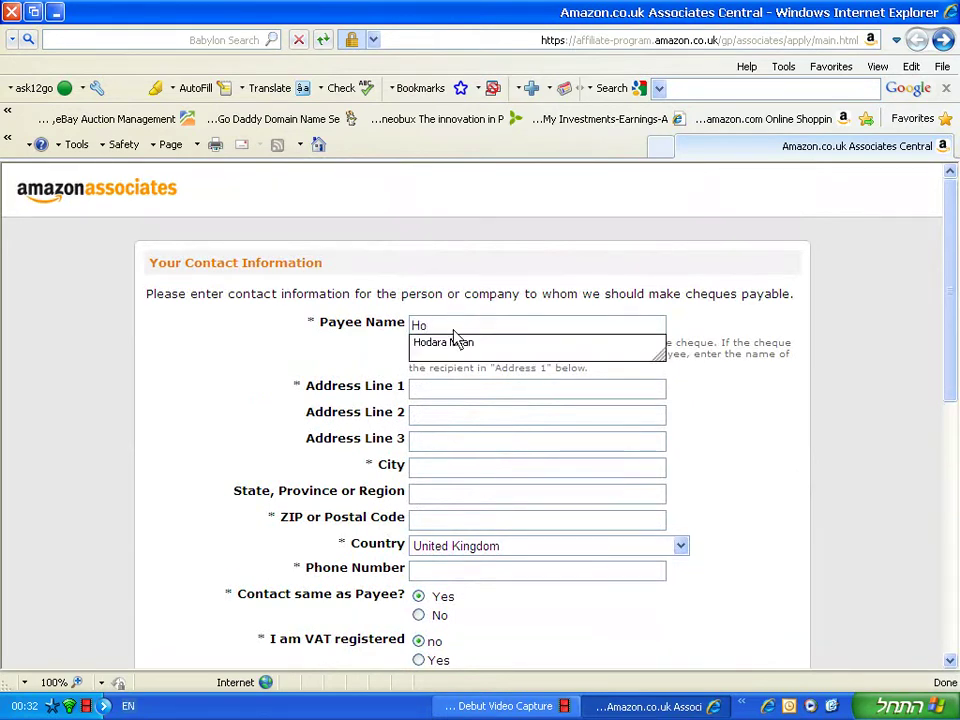
pyautogui.click(450, 350)
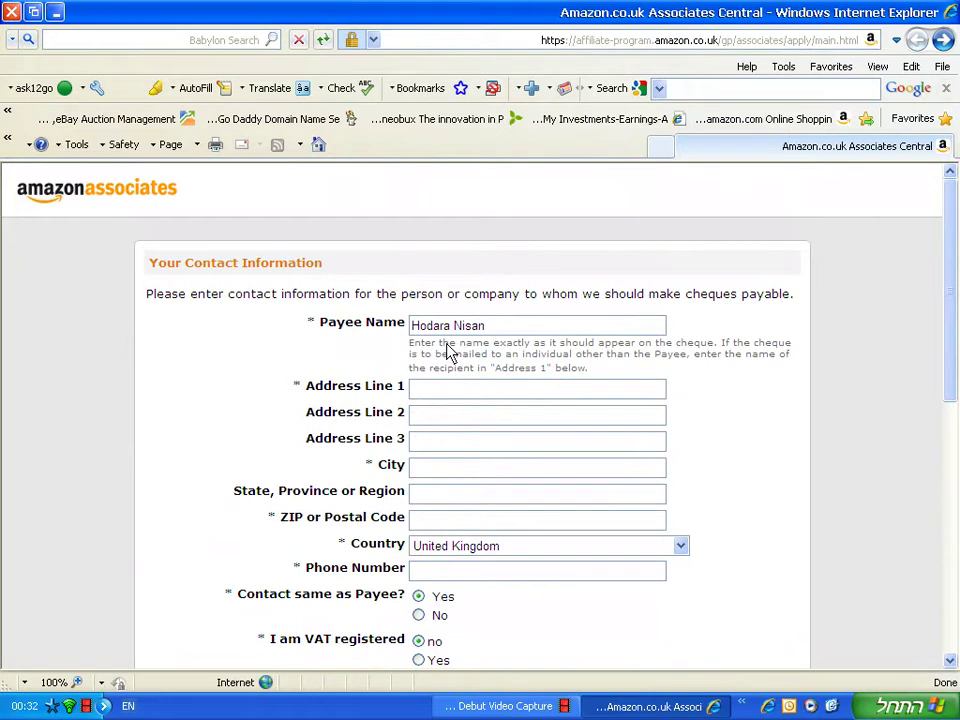
# Fill address lines 1 and 2 with repeated placeholder letters and enter the payee's city
pyautogui.click(462, 398)
pyautogui.write('aaaaaaaaaaaaaaaaaa')
pyautogui.click(456, 421)
pyautogui.write('aaaaaaaaaaaaaaaaaa')
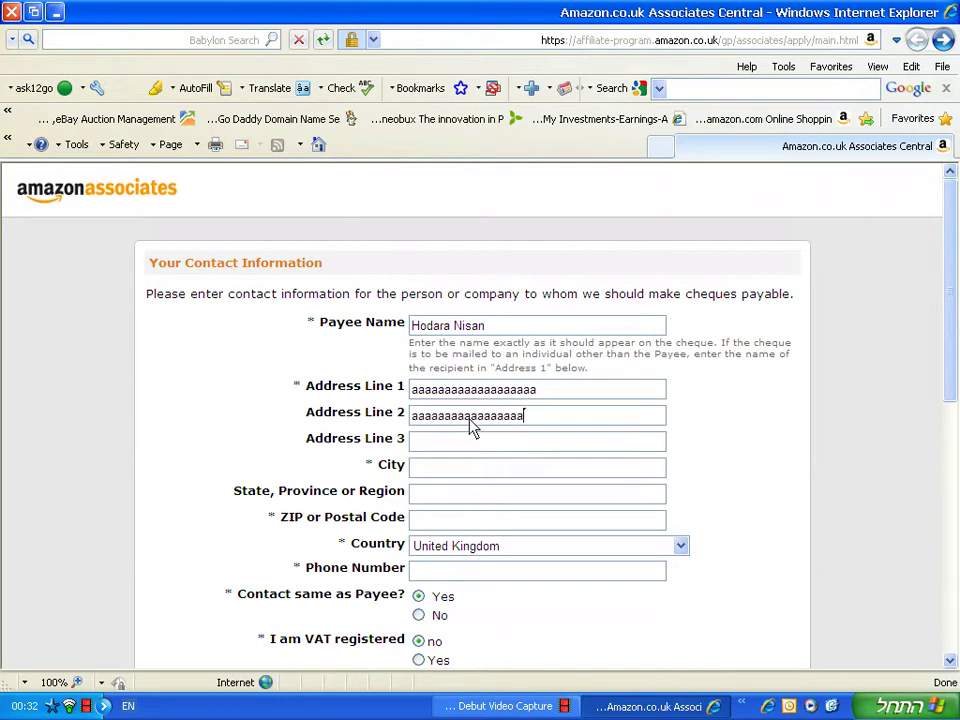
pyautogui.click(451, 473)
pyautogui.write('bet shemesh')
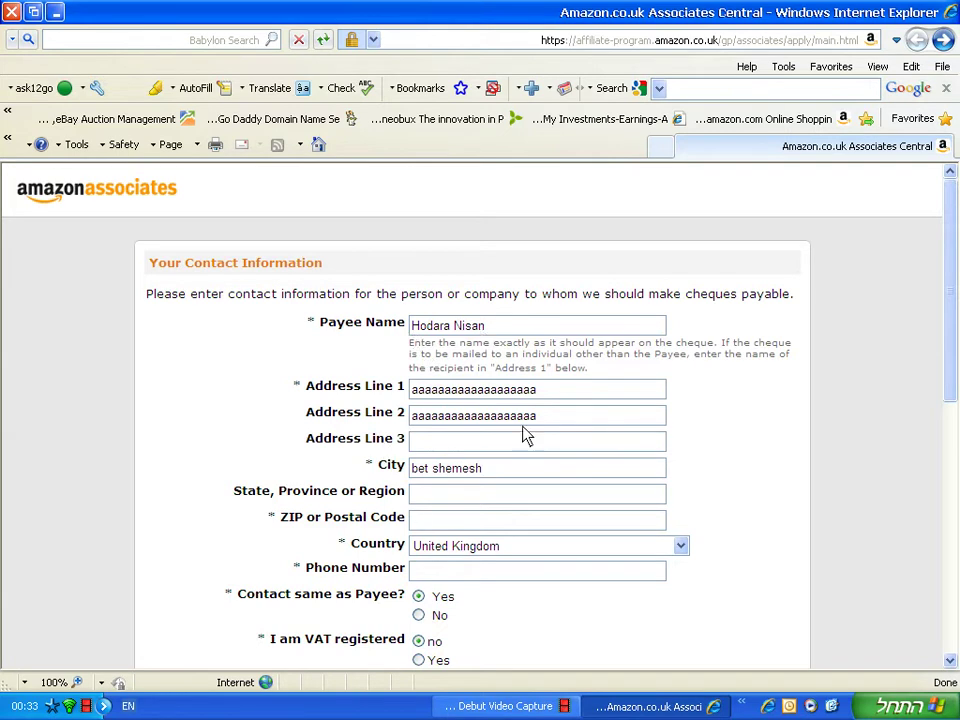
# Enter Israel as the region, fill in the postal code, and choose Israel as the country
pyautogui.click(445, 497)
pyautogui.write('Israel')
pyautogui.click(440, 519)
pyautogui.write('99808')
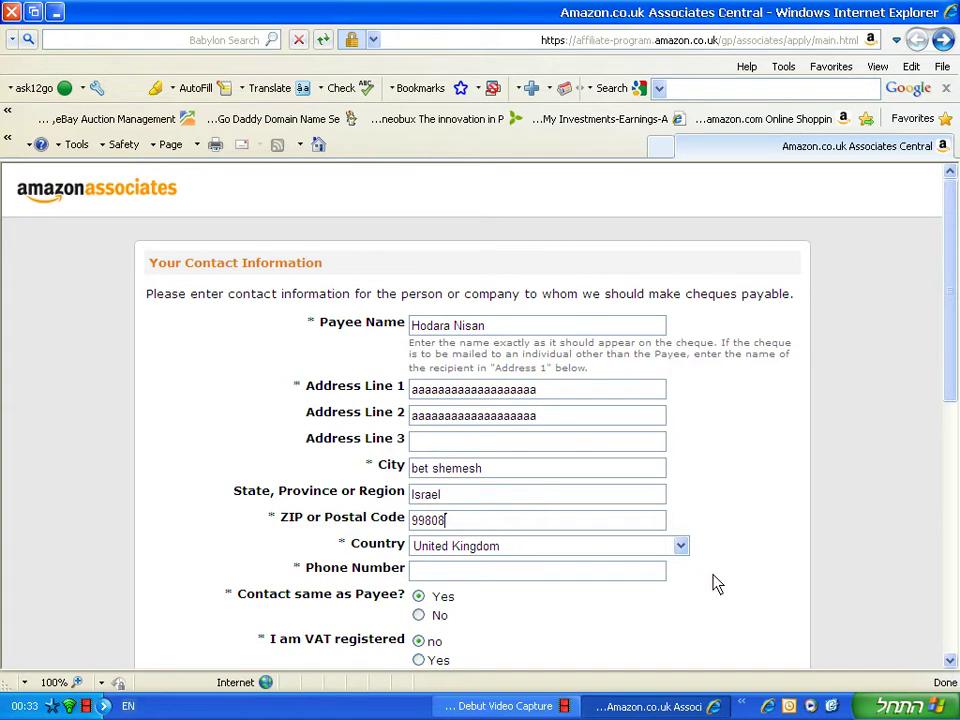
pyautogui.click(682, 547)
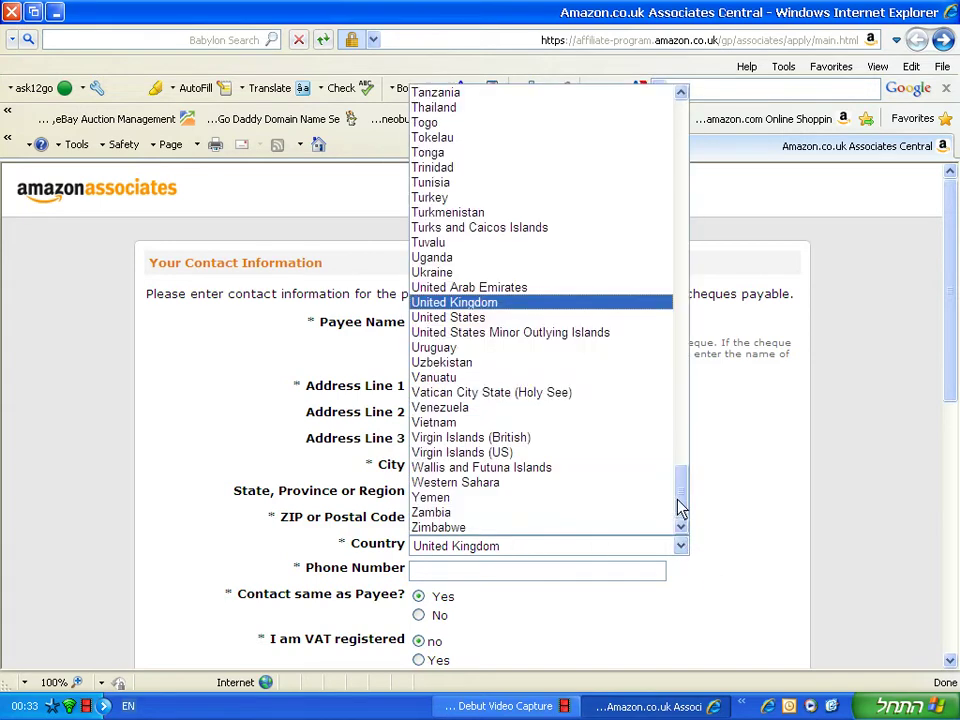
pyautogui.moveTo(683, 500); pyautogui.dragTo(615, 285)
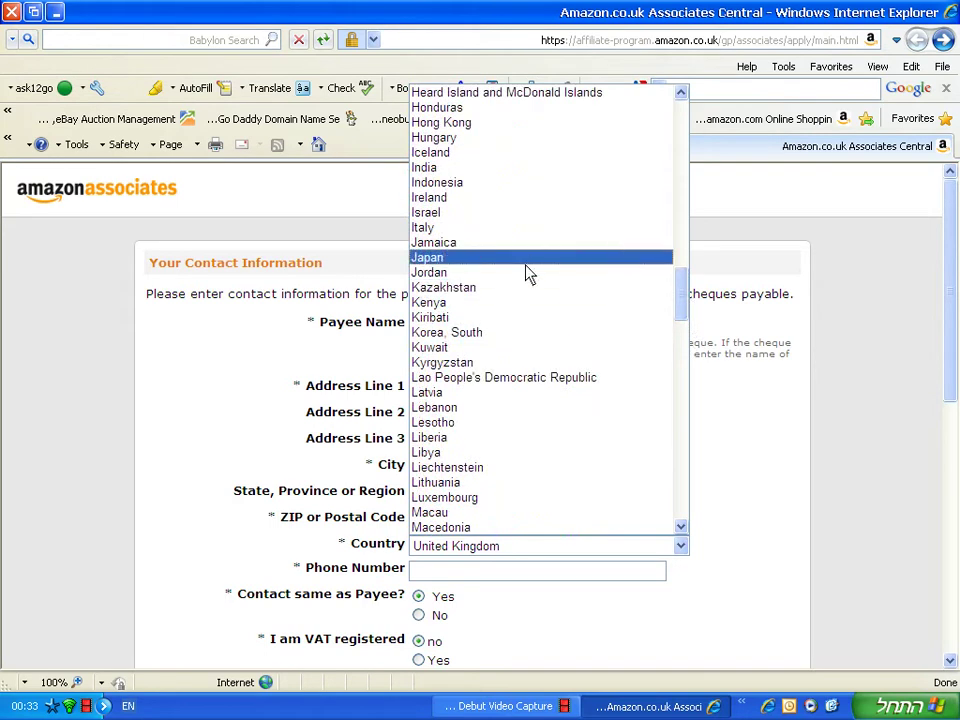
pyautogui.click(509, 214)
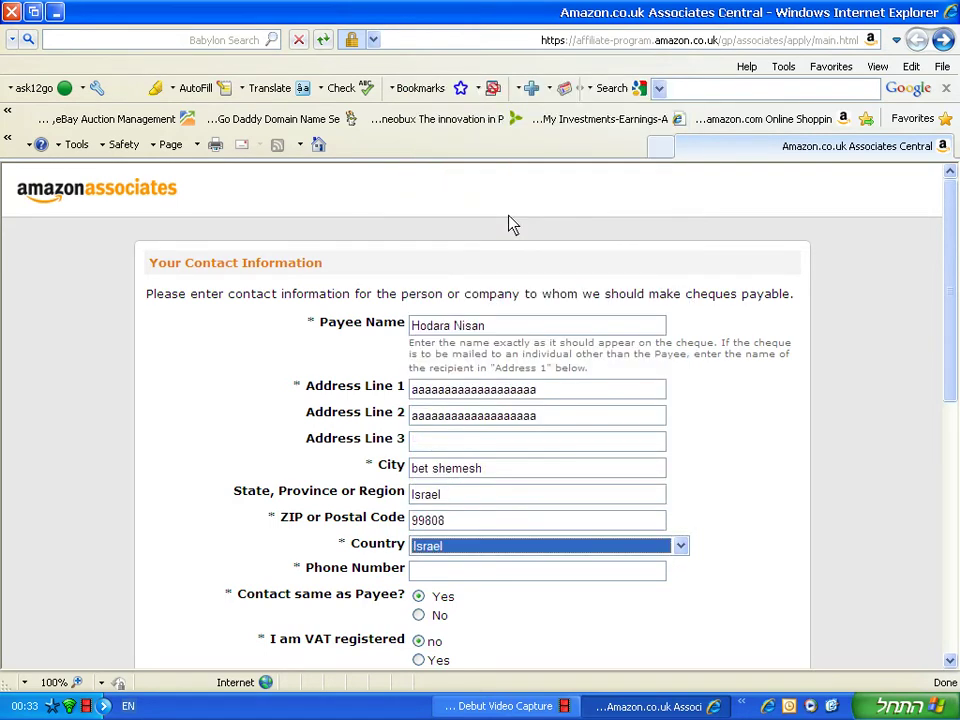
# Enter the payee's phone number, including the country code and area prefix
pyautogui.click(535, 574)
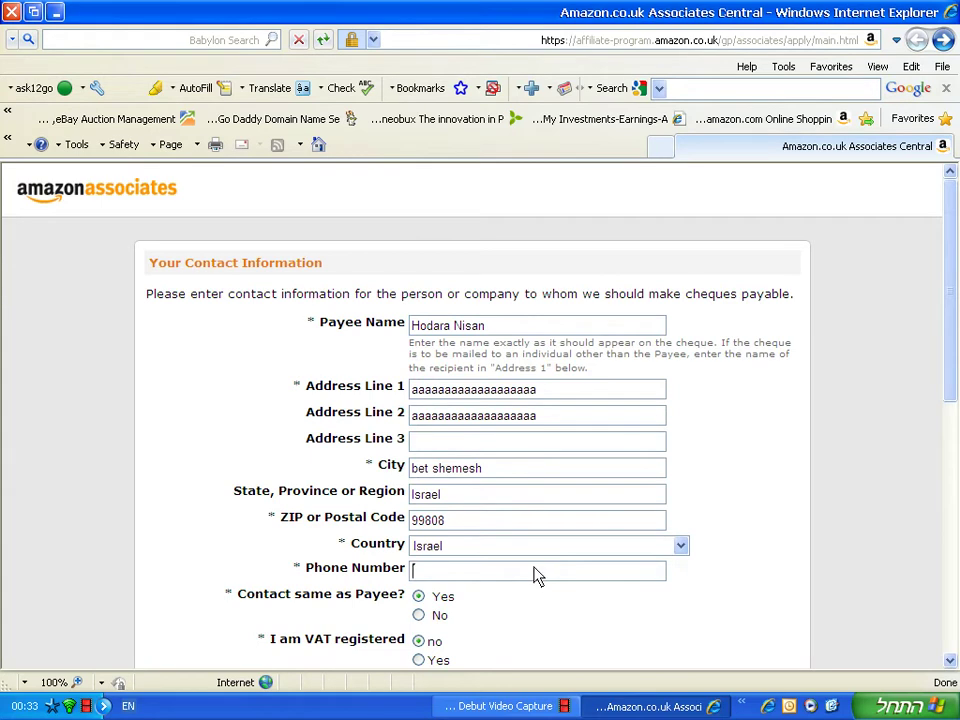
pyautogui.write('972')
pyautogui.write('77')
pyautogui.press('BackSpace')
pyautogui.press('BackSpace')
pyautogui.write('3')
pyautogui.press('BackSpace')
pyautogui.write('54-111111111111')
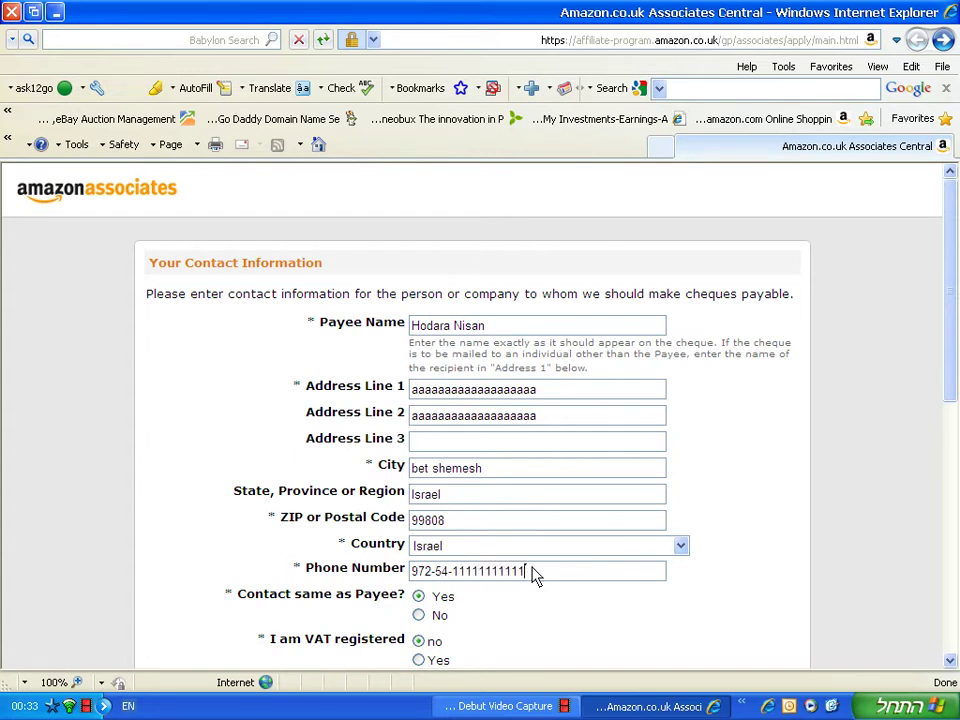
# Try the Yes answer for VAT registration and set it back to no
pyautogui.scroll(-4, 172, 443)
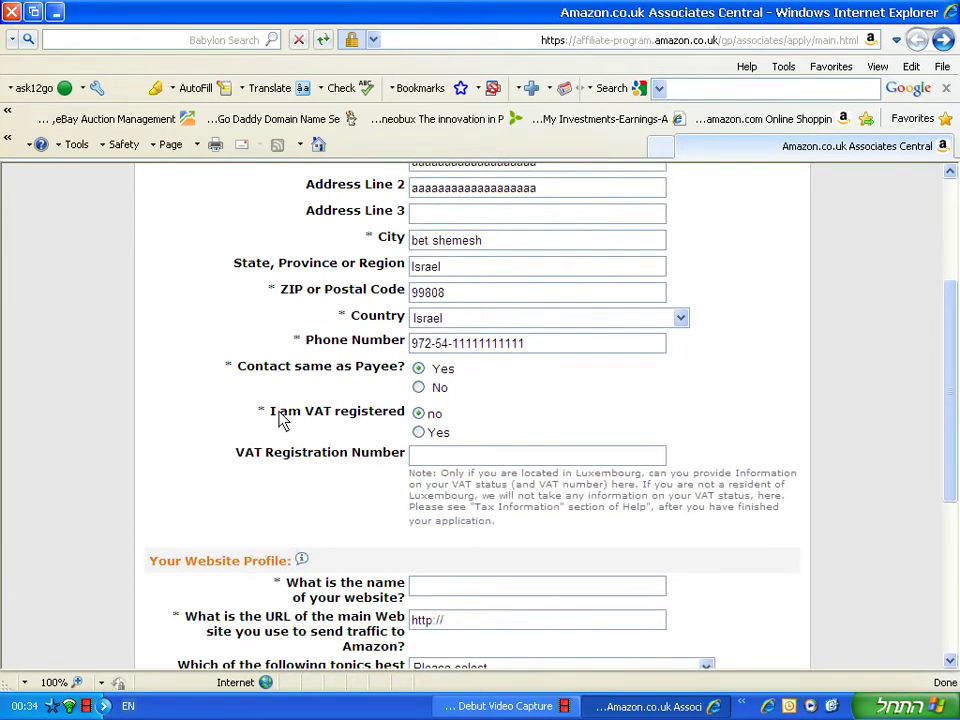
pyautogui.moveTo(280, 421); pyautogui.dragTo(363, 423)
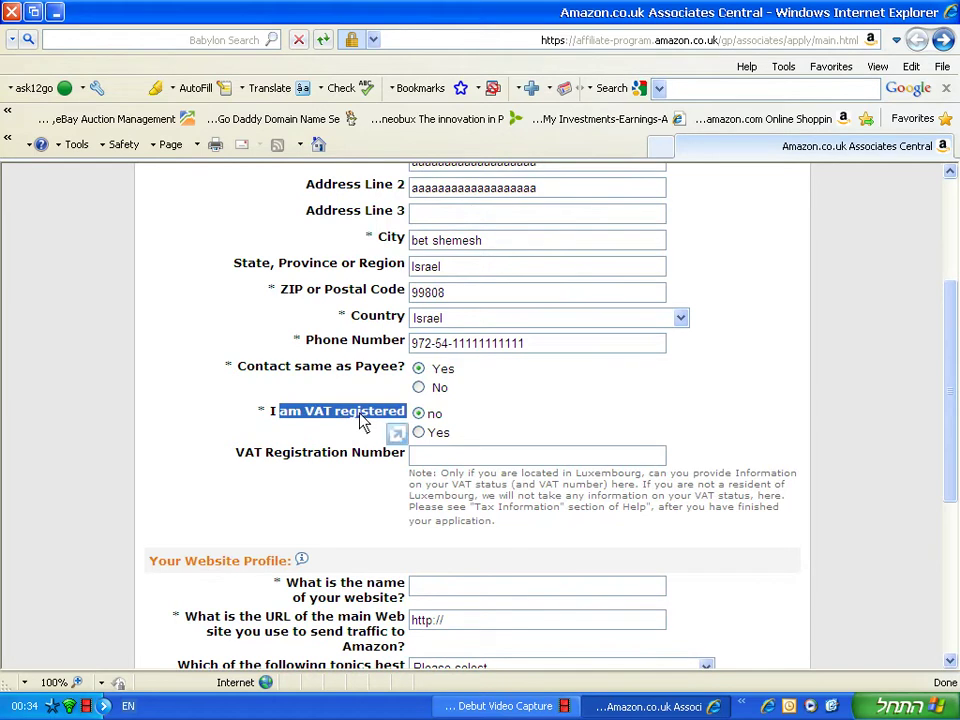
pyautogui.click(311, 435)
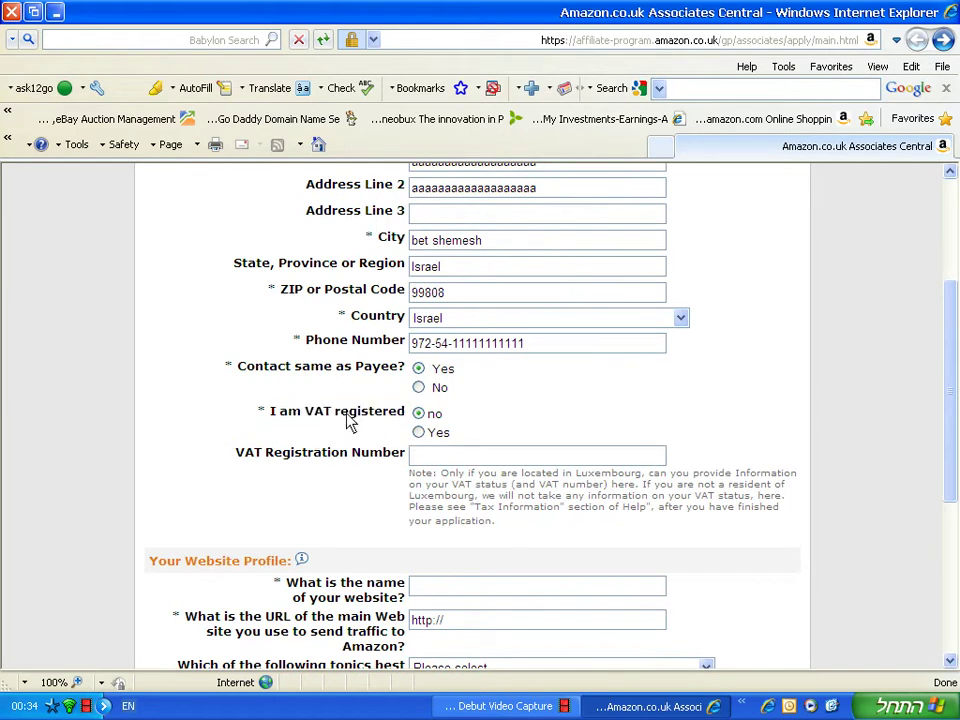
pyautogui.click(418, 433)
pyautogui.click(418, 414)
pyautogui.scroll(-3, 172, 418)
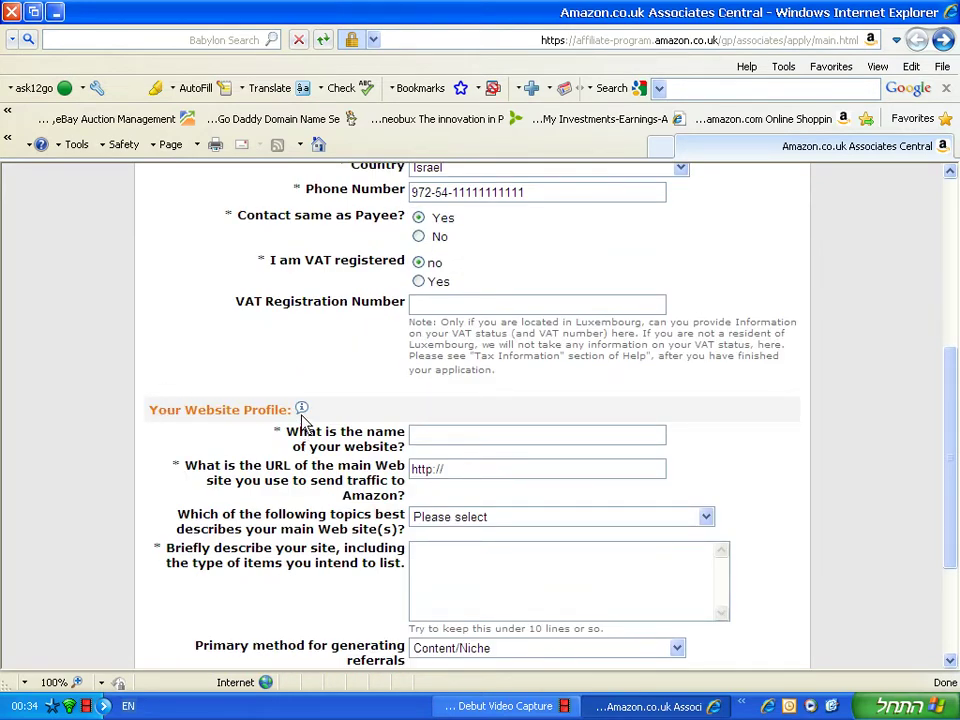
pyautogui.click(447, 443)
pyautogui.write('Nisan')
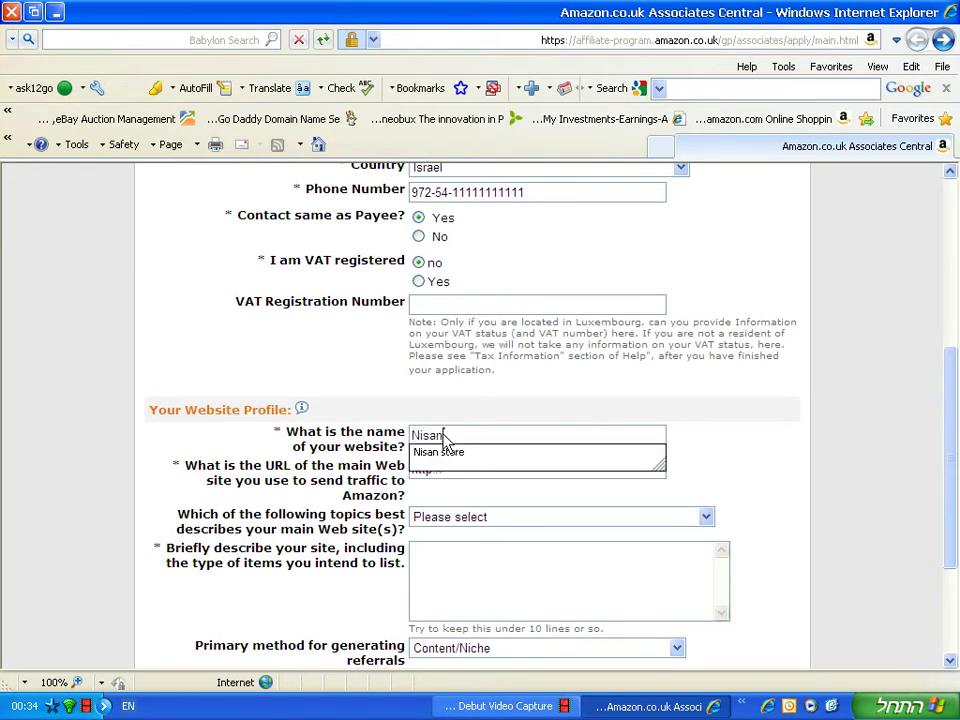
pyautogui.click(436, 452)
pyautogui.press('Tab')
pyautogui.click(483, 475)
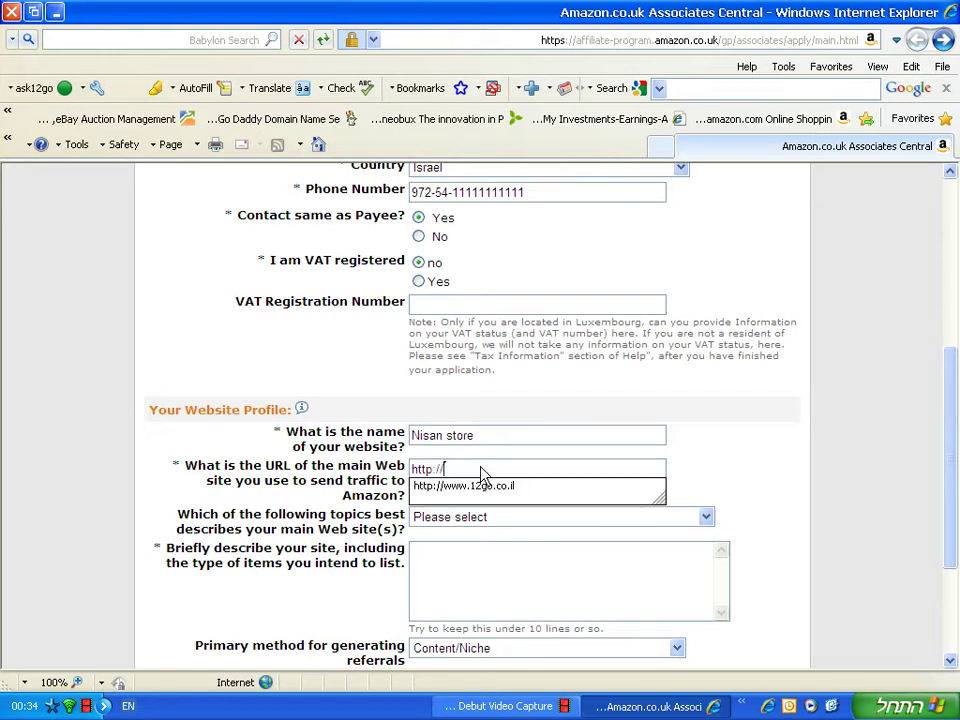
pyautogui.click(483, 487)
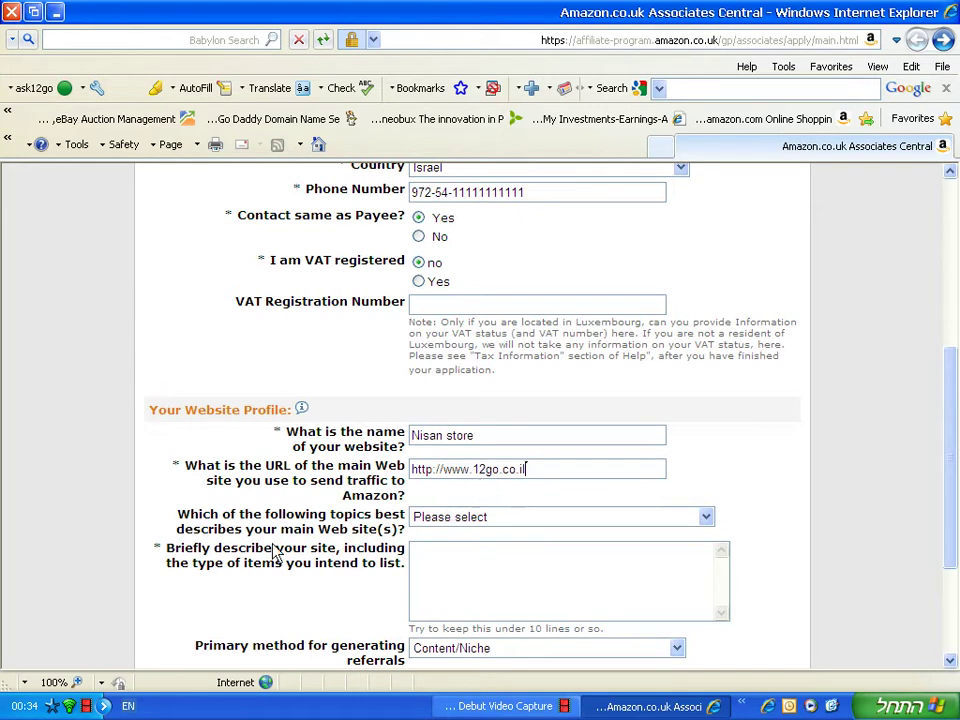
# Choose Apparel/Jewelry/Shoes as the website topic and enter xxx as the site description
pyautogui.click(706, 517)
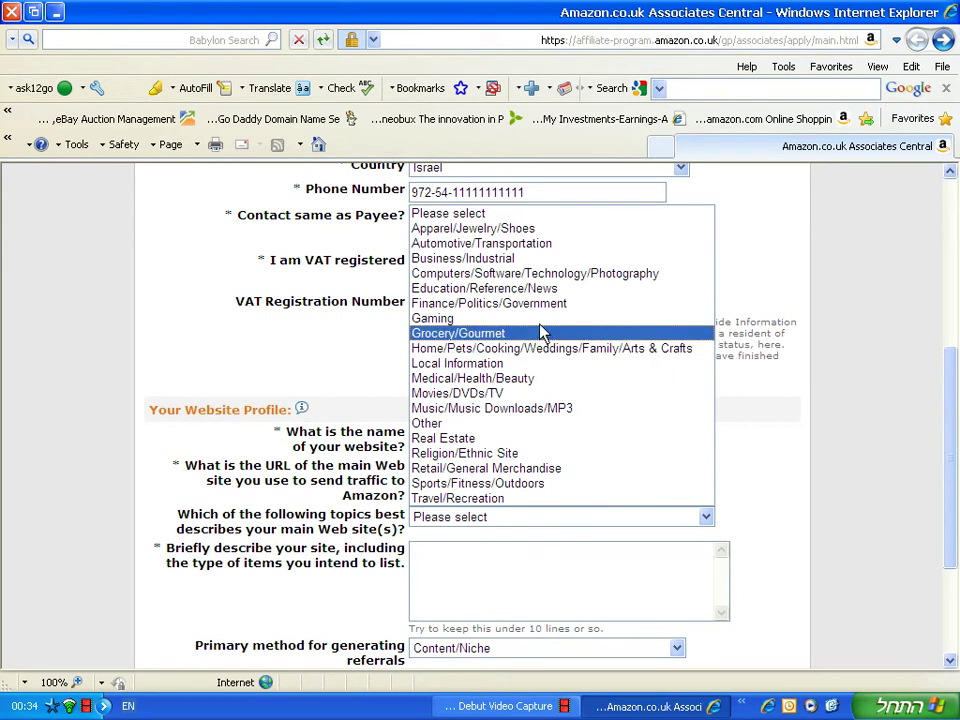
pyautogui.click(511, 230)
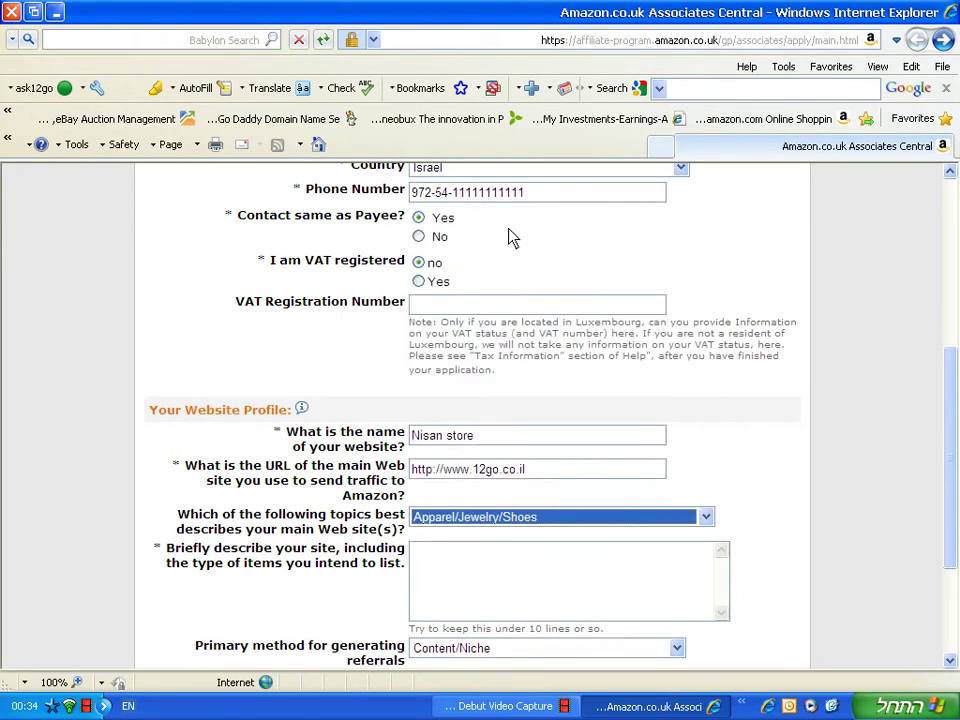
pyautogui.click(468, 588)
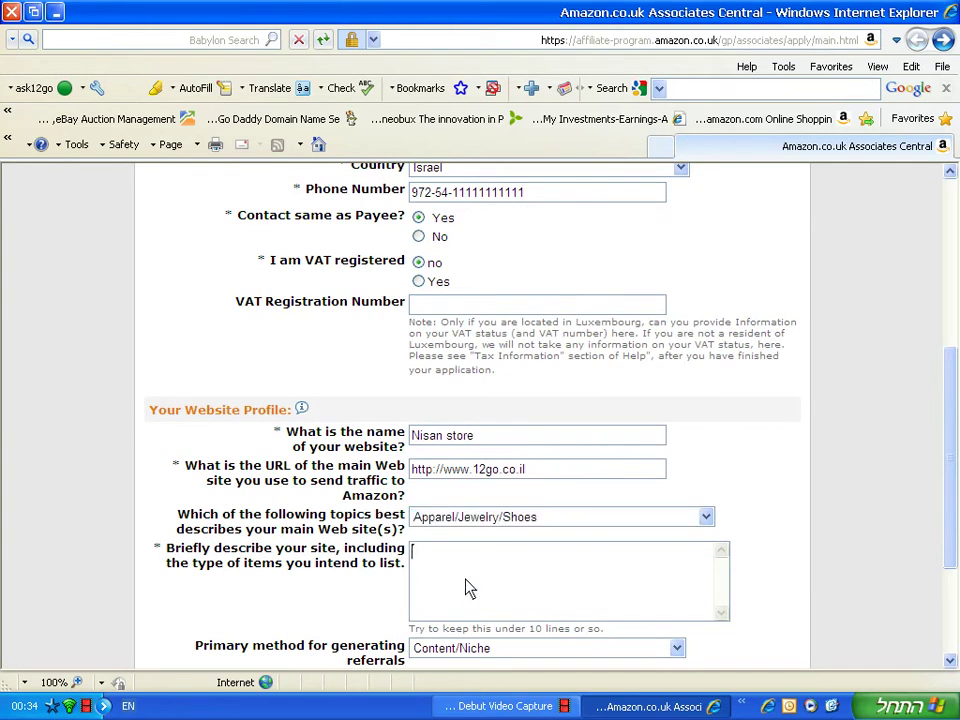
pyautogui.write('xxx')
# Set the primary method for generating referrals to Other and agree to the Associates Operating Agreement
pyautogui.scroll(-4, 195, 485)
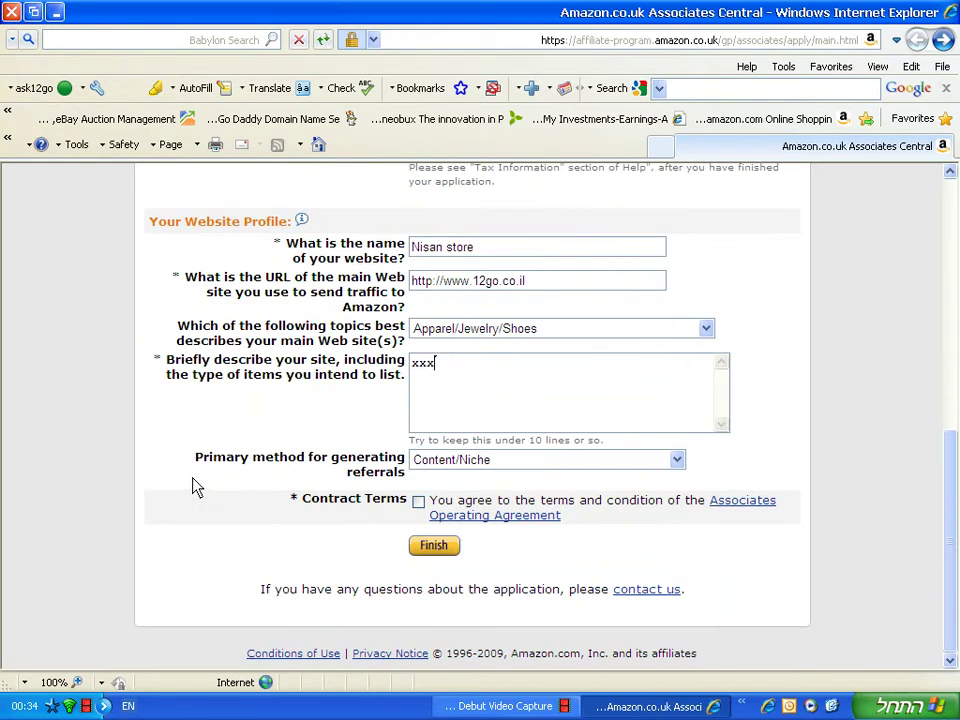
pyautogui.click(676, 460)
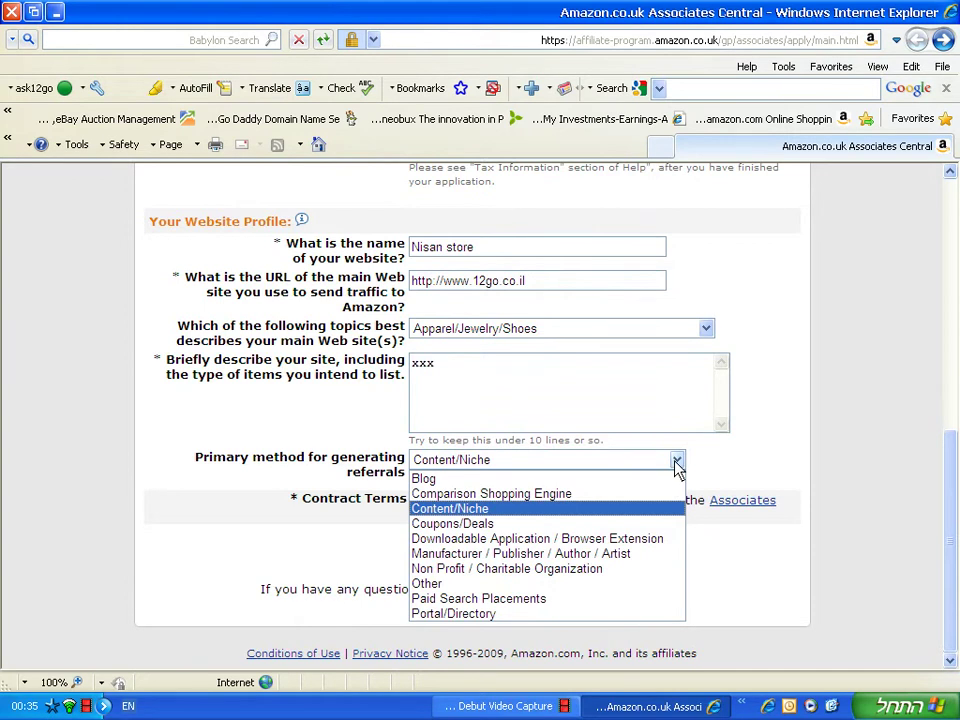
pyautogui.click(572, 584)
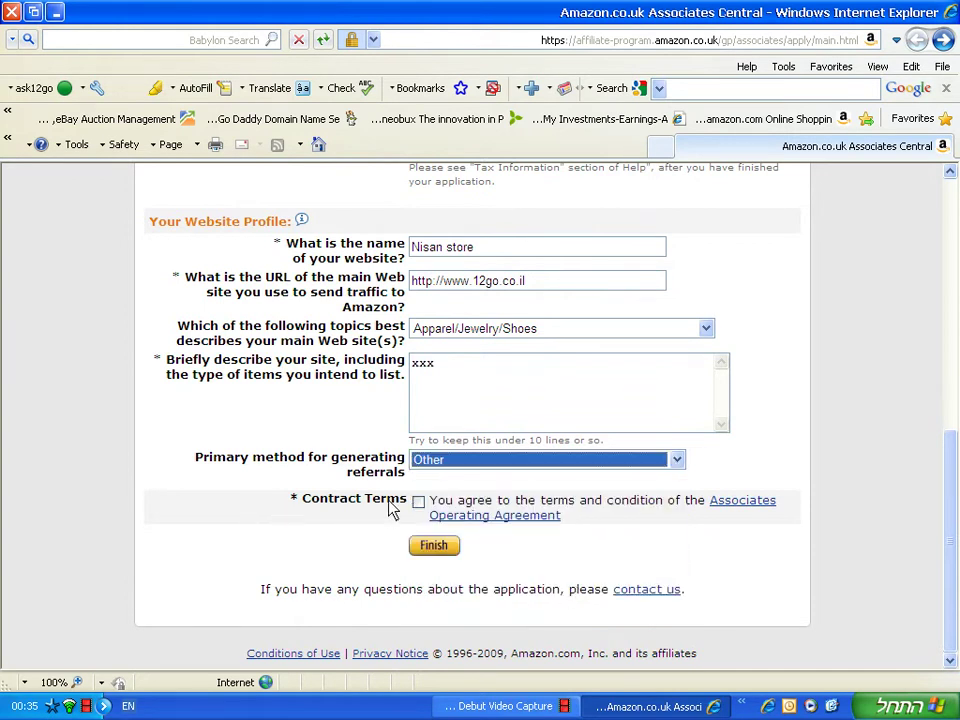
pyautogui.click(418, 502)
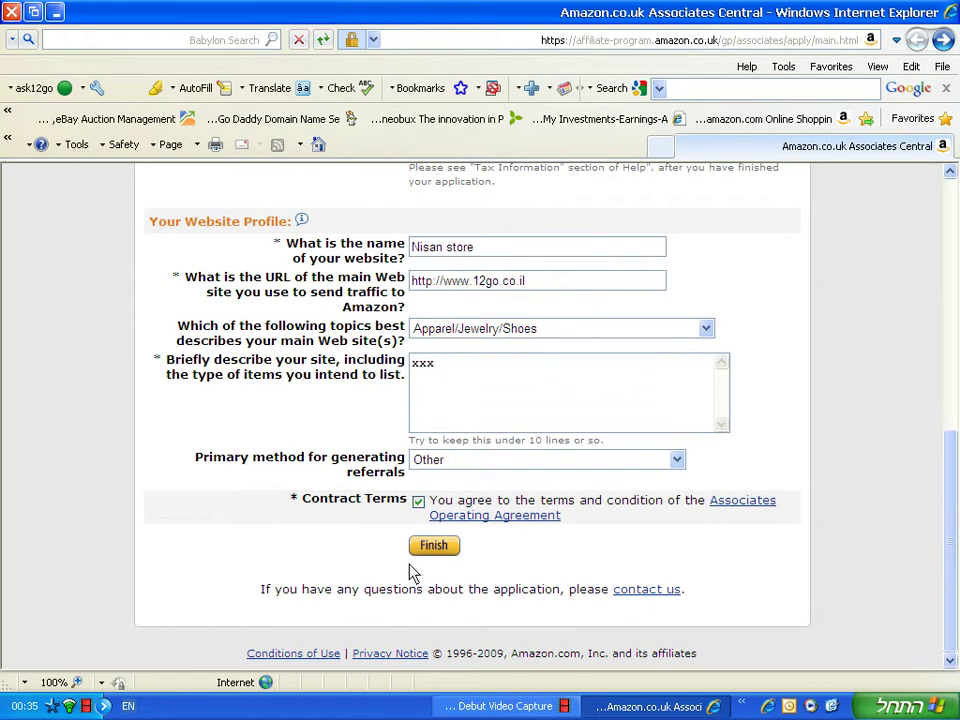
# Submit the Associates application and choose to specify the payment method now
pyautogui.click(434, 546)
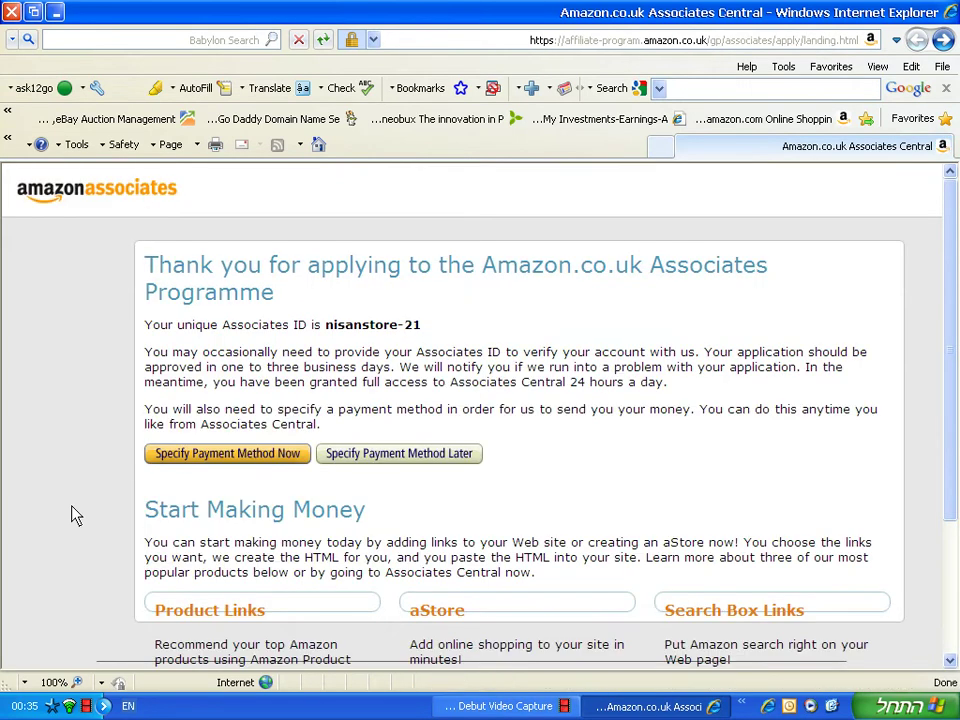
pyautogui.click(150, 455)
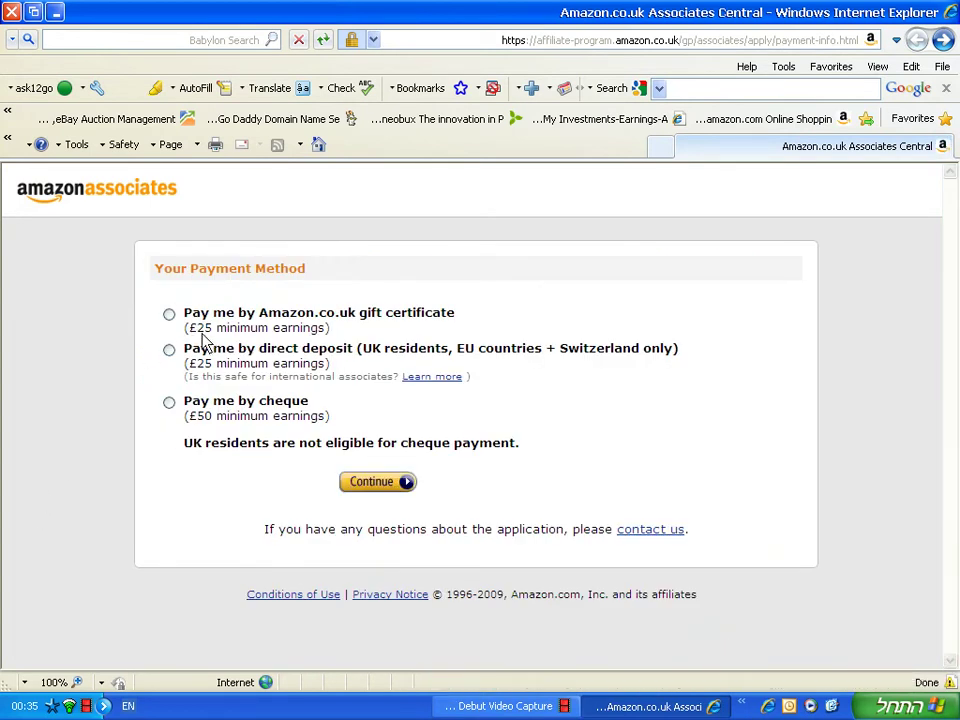
pyautogui.moveTo(210, 336); pyautogui.dragTo(170, 414)
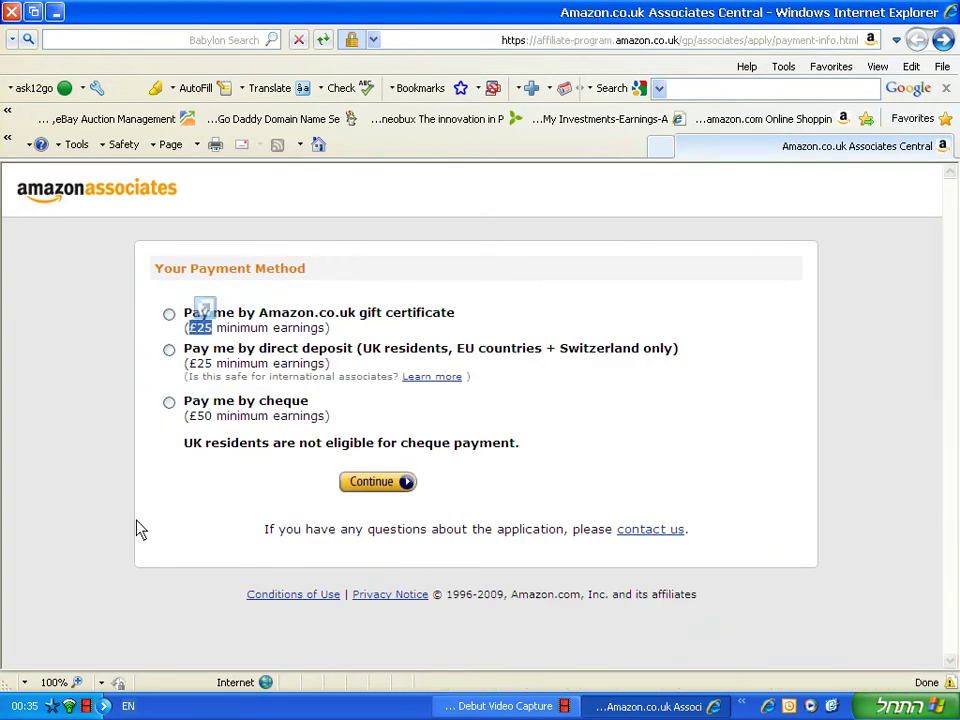
# Try direct deposit as the payment method and view the available bank locations
pyautogui.click(169, 351)
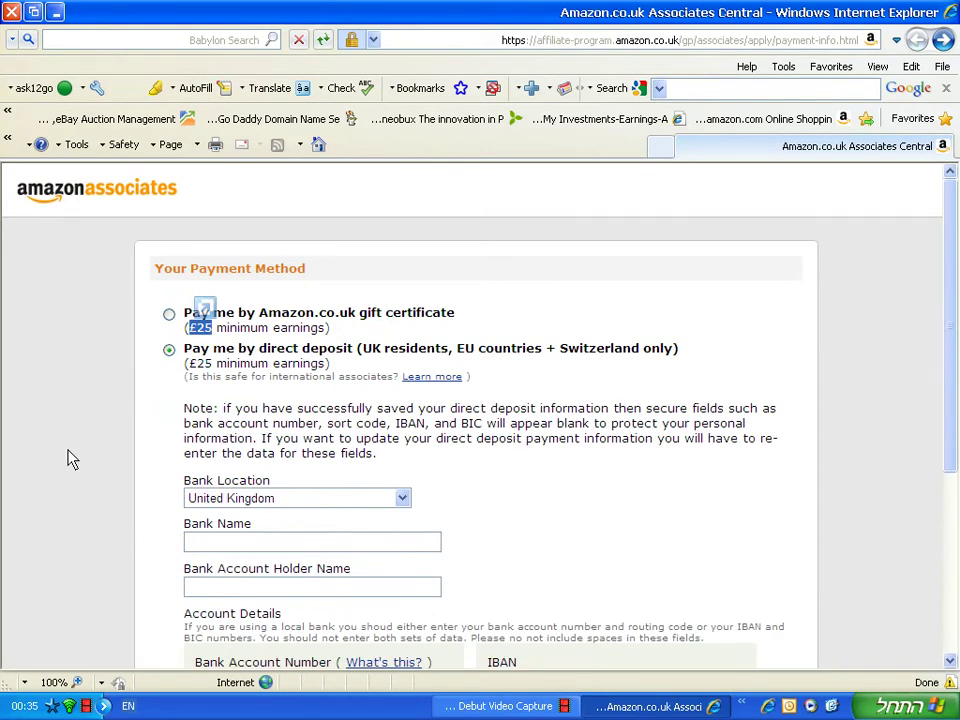
pyautogui.click(402, 498)
pyautogui.scroll(3, 404, 380)
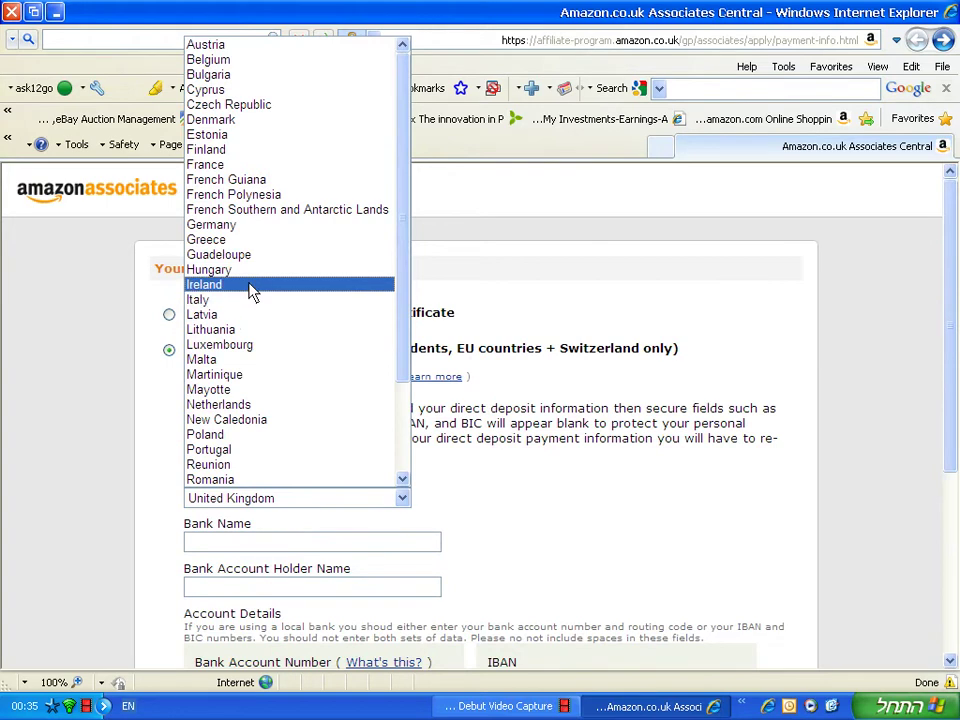
pyautogui.click(175, 440)
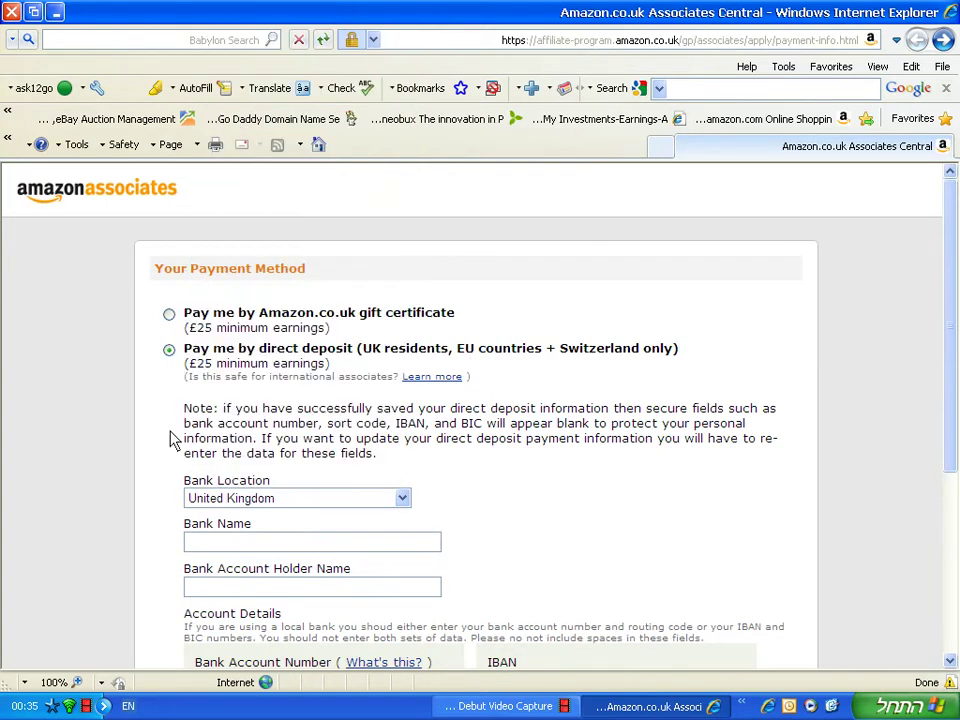
# Choose payment by cheque and continue to Associates Central
pyautogui.scroll(-3, 108, 402)
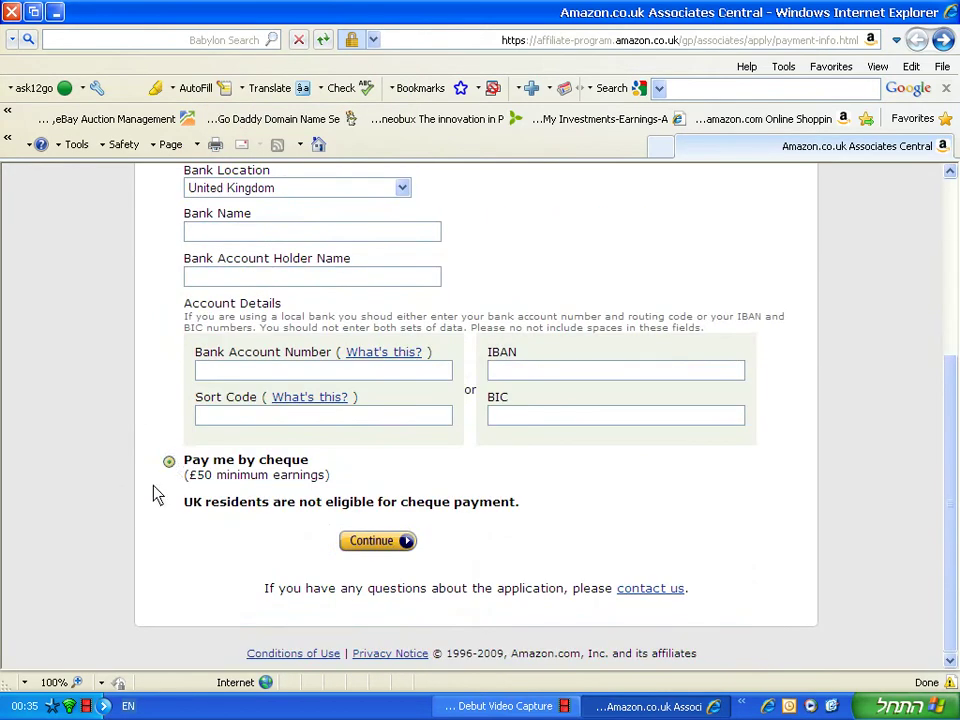
pyautogui.click(169, 461)
pyautogui.click(378, 483)
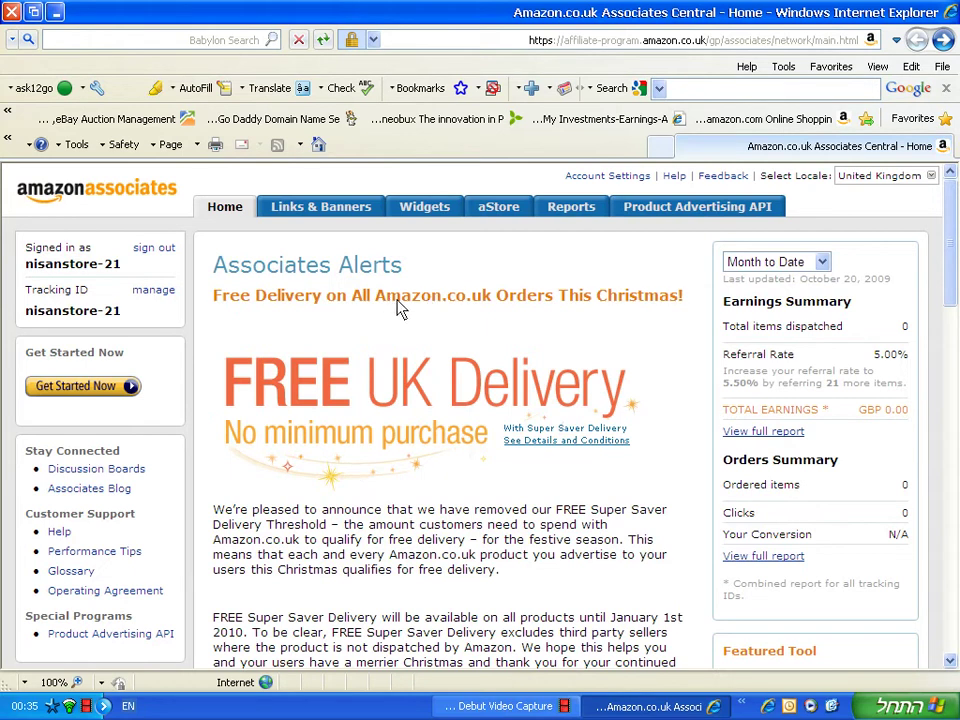
# Look over the Associates Central home page and the aStore introduction, and start building an aStore
pyautogui.moveTo(377, 300); pyautogui.dragTo(496, 302)
pyautogui.scroll(-3, 304, 360)
pyautogui.scroll(-9, 304, 352)
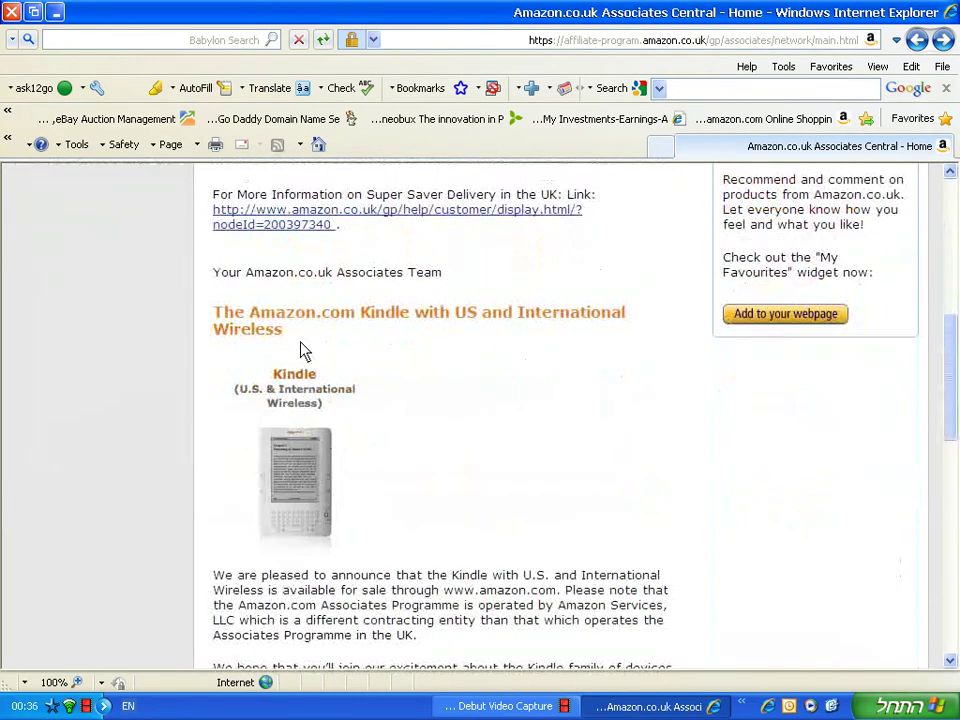
pyautogui.scroll(12, 304, 350)
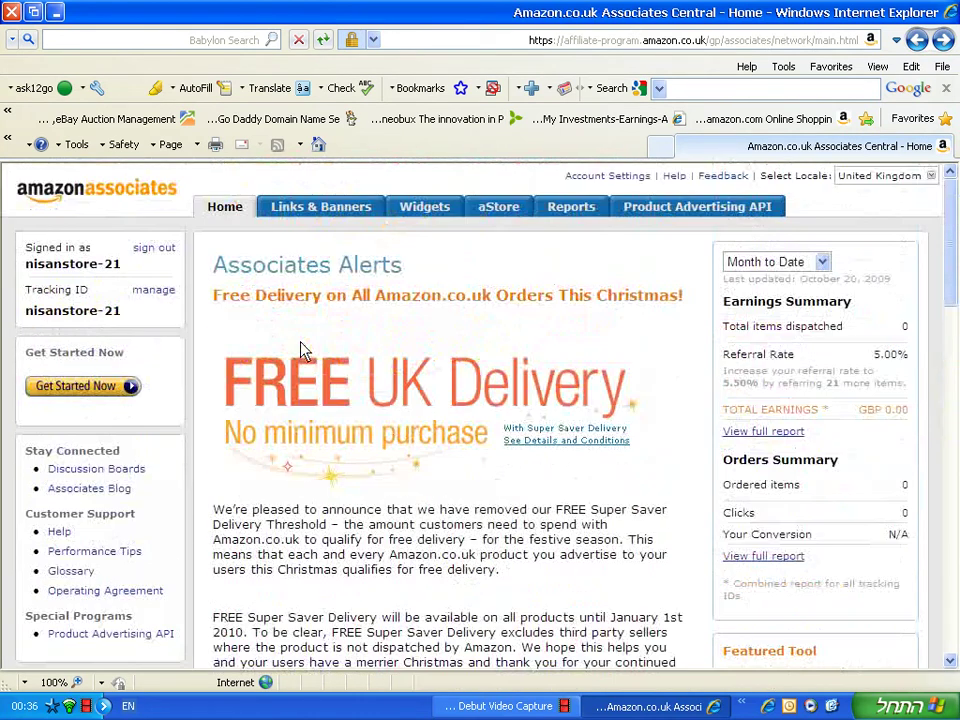
pyautogui.click(512, 210)
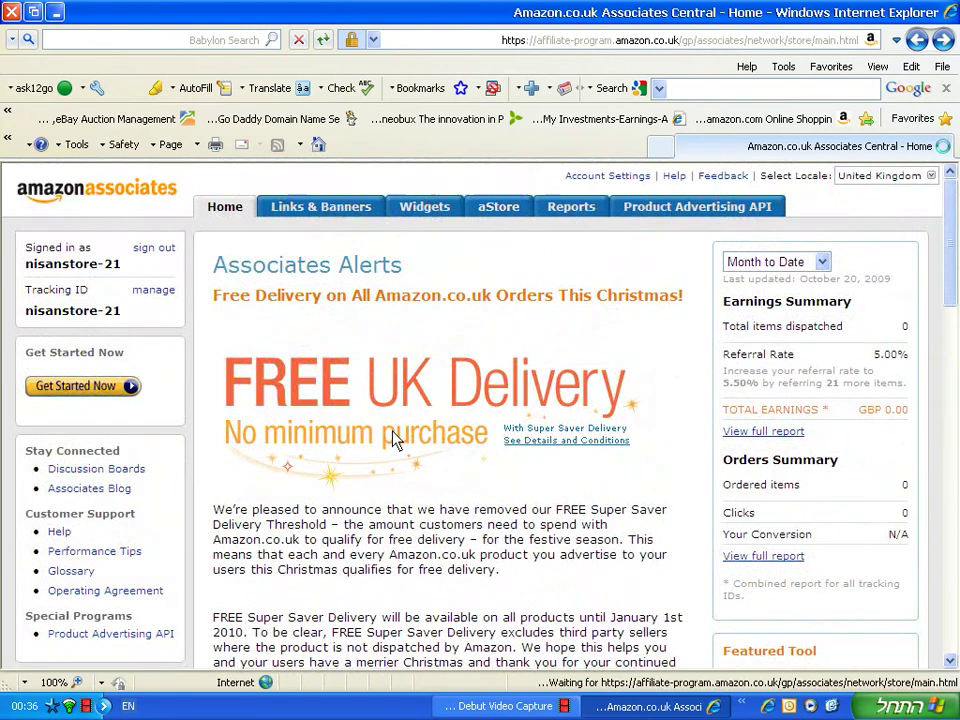
pyautogui.scroll(-3, 490, 372)
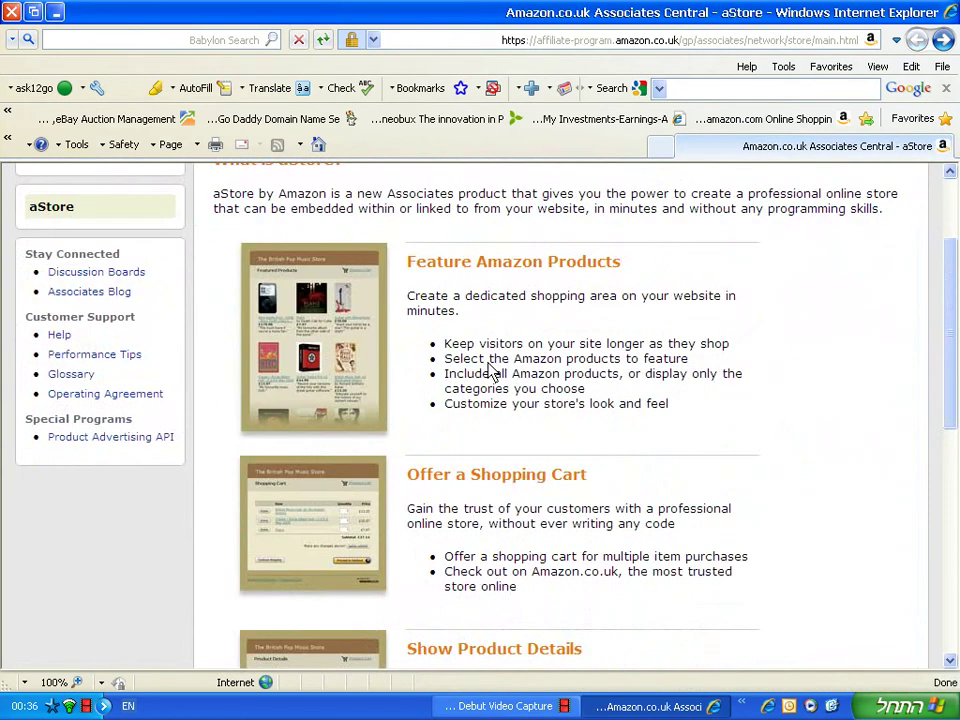
pyautogui.scroll(3, 490, 372)
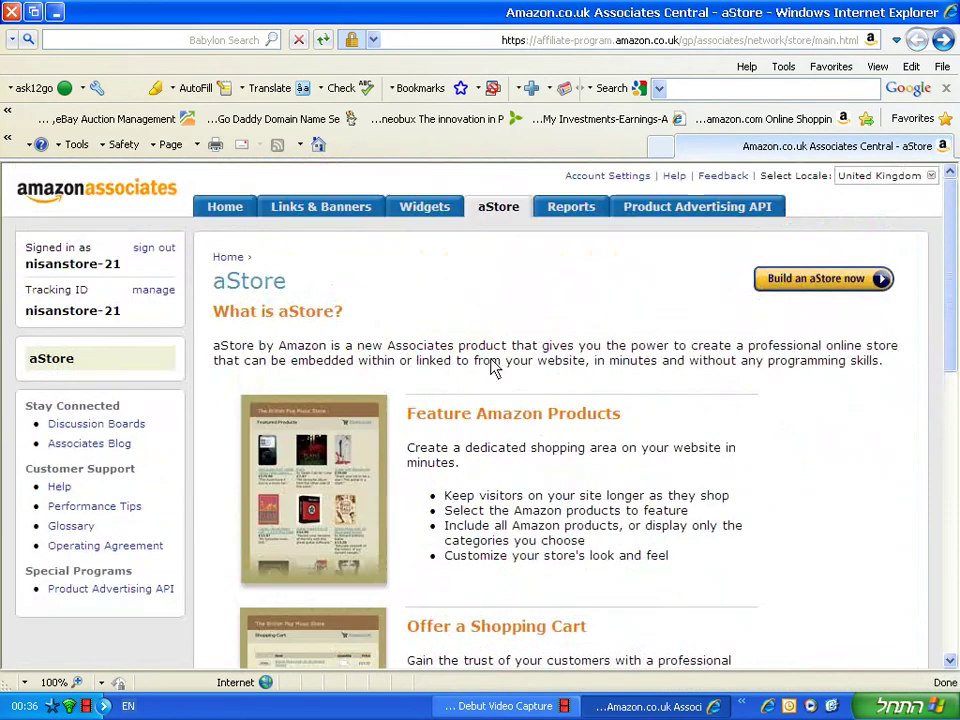
pyautogui.click(808, 280)
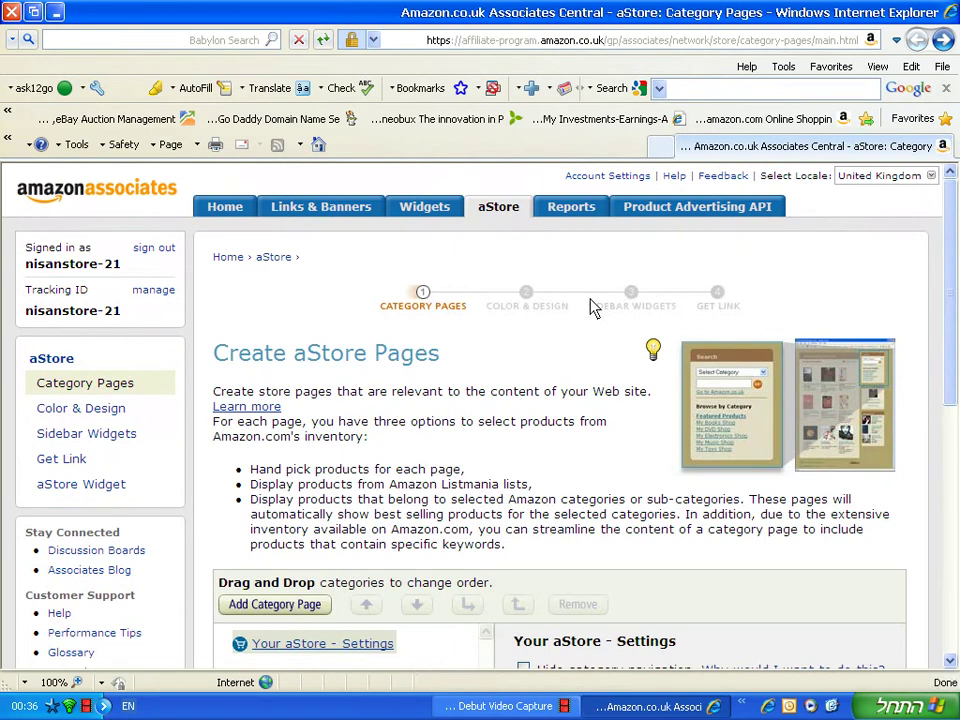
# Add a category page to the aStore and set it to add products by Amazon.co.uk category
pyautogui.scroll(-3, 594, 306)
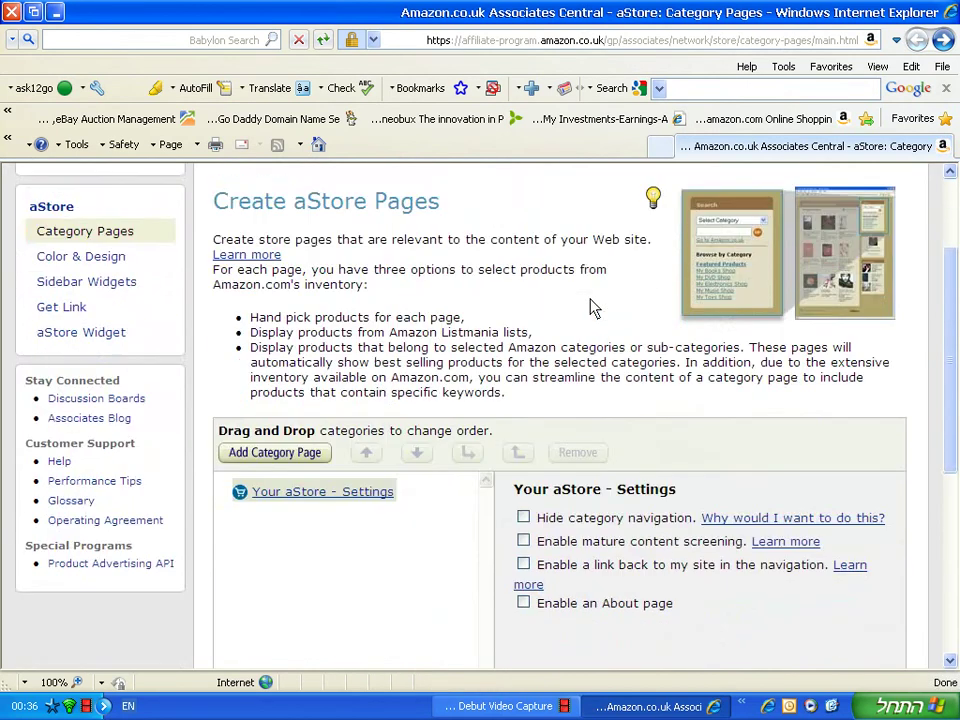
pyautogui.click(279, 455)
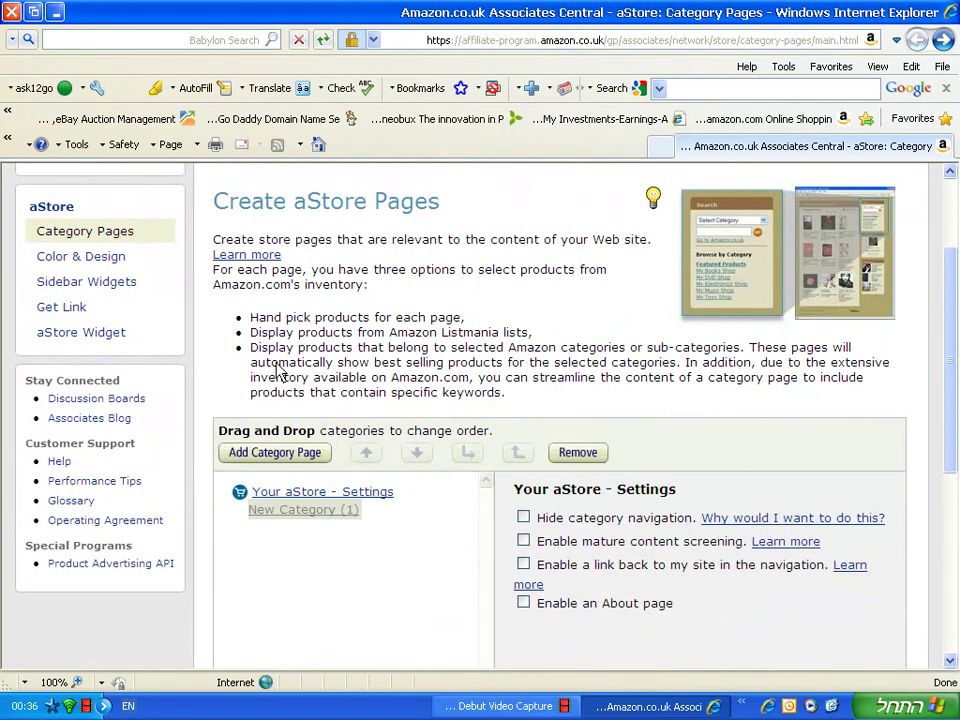
pyautogui.scroll(-2, 487, 352)
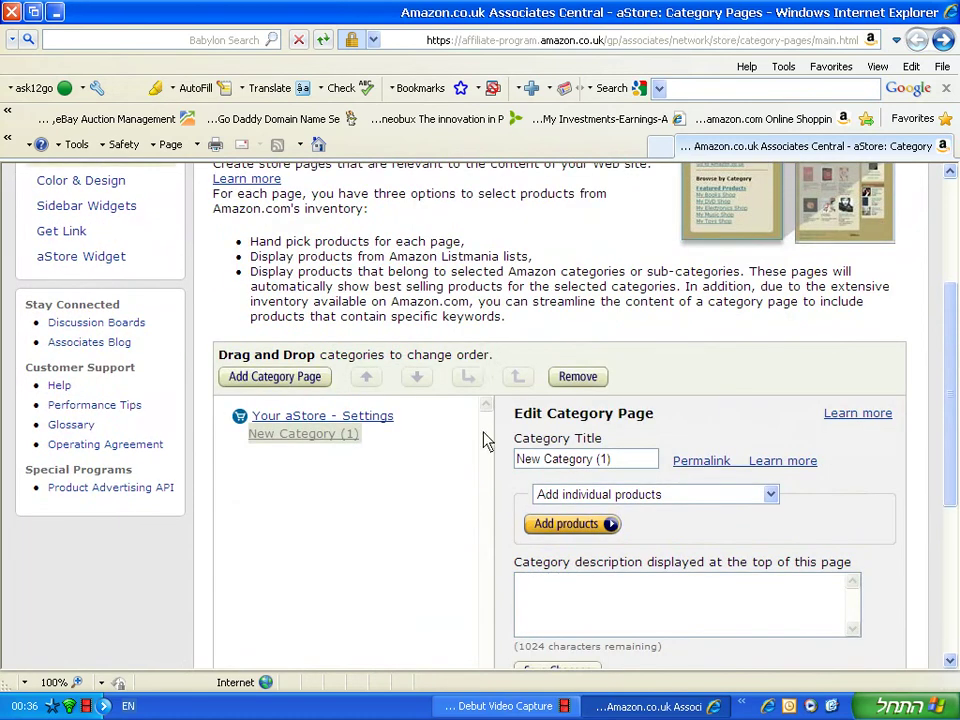
pyautogui.click(772, 496)
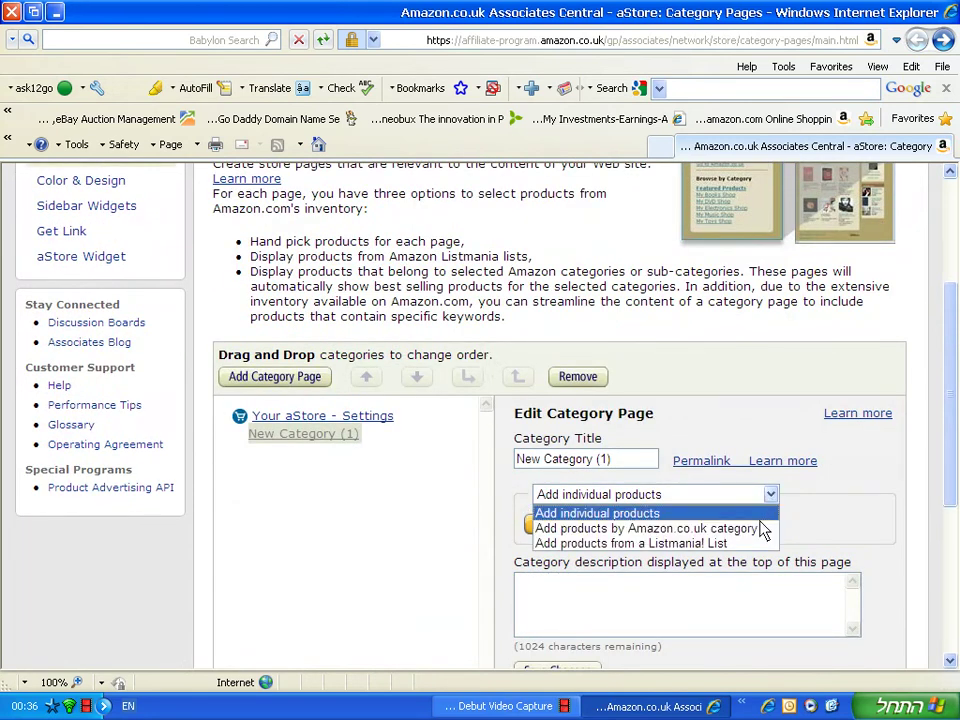
pyautogui.click(756, 530)
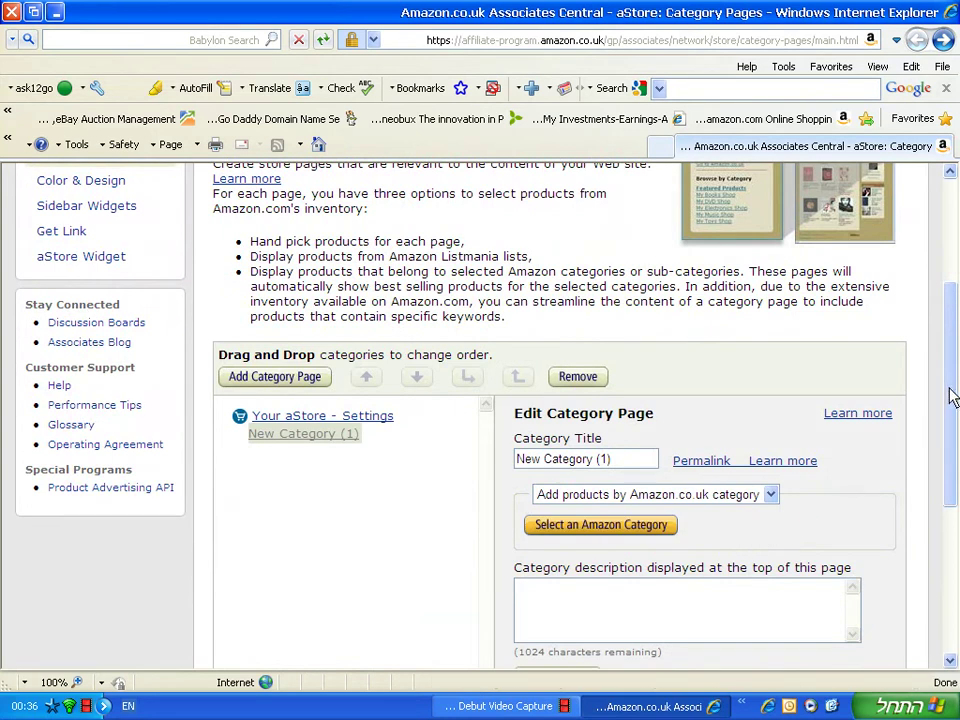
# Open the Amazon category selection for the new category page
pyautogui.moveTo(952, 397); pyautogui.dragTo(936, 443)
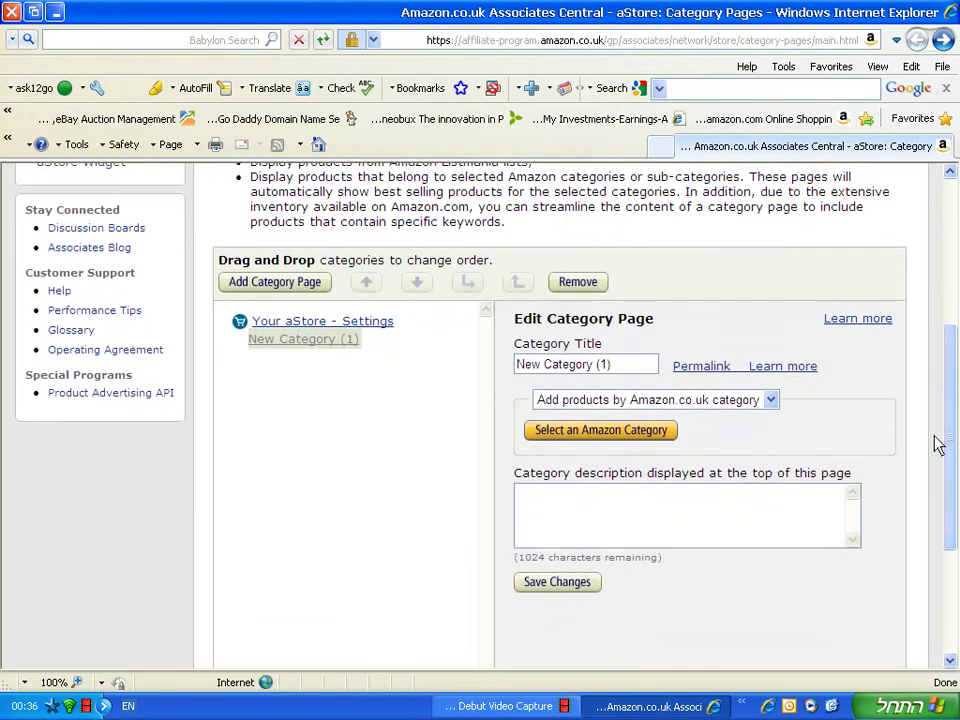
pyautogui.click(601, 430)
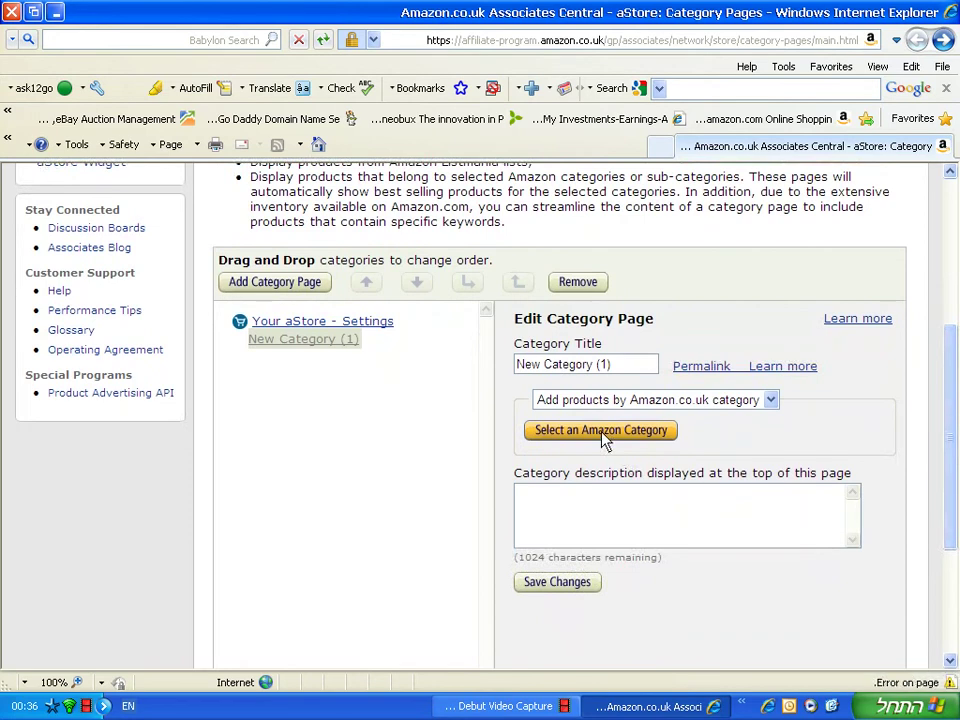
pyautogui.scroll(-2, 605, 440)
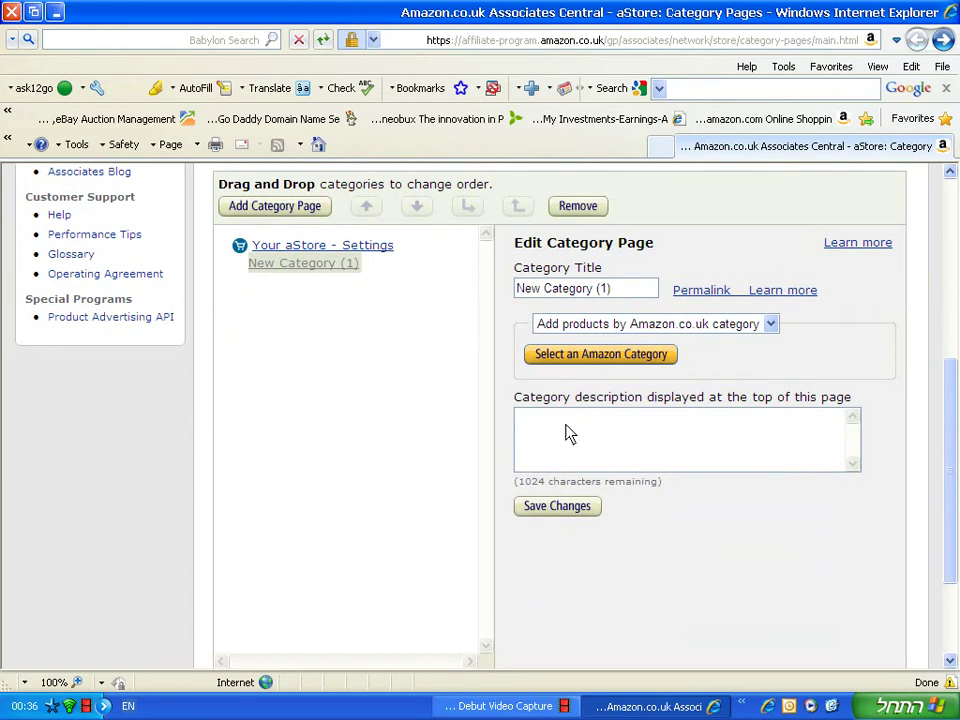
pyautogui.click(583, 362)
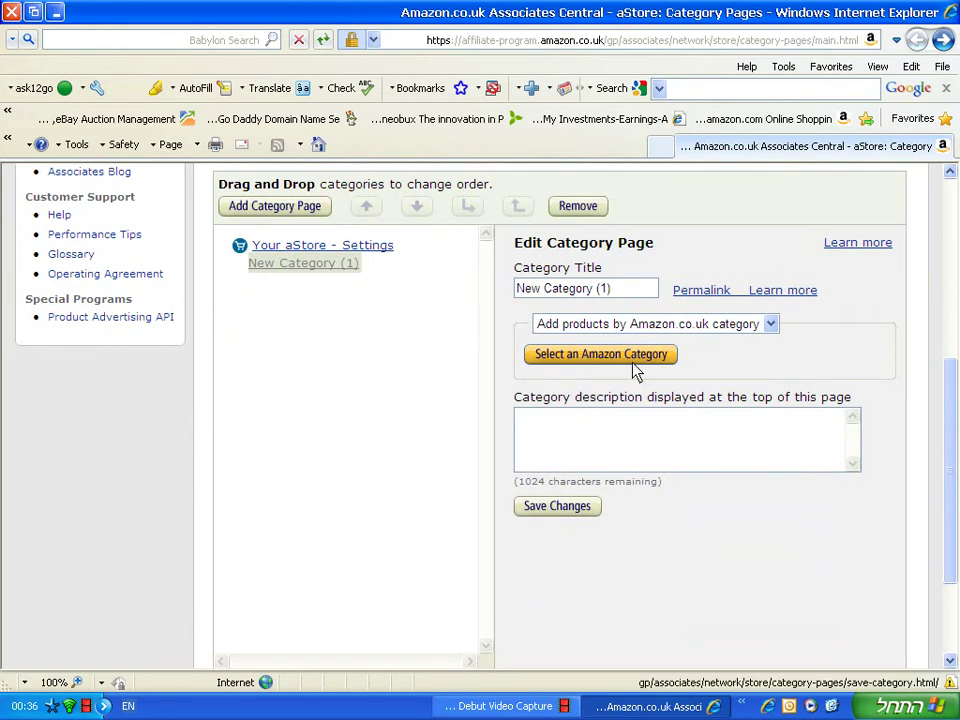
pyautogui.click(596, 364)
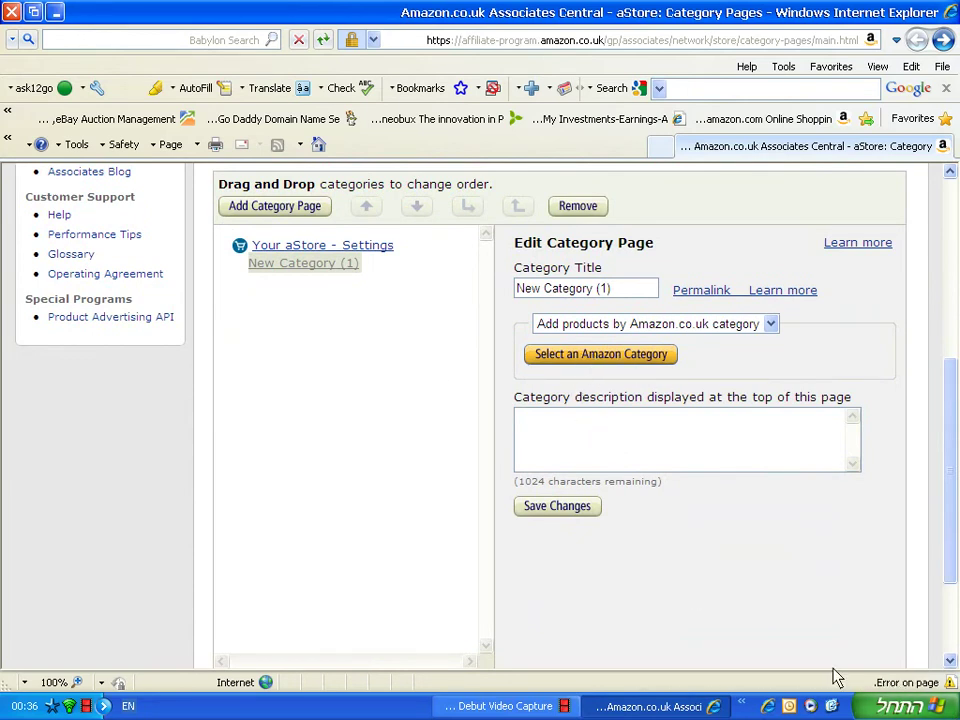
pyautogui.click(589, 364)
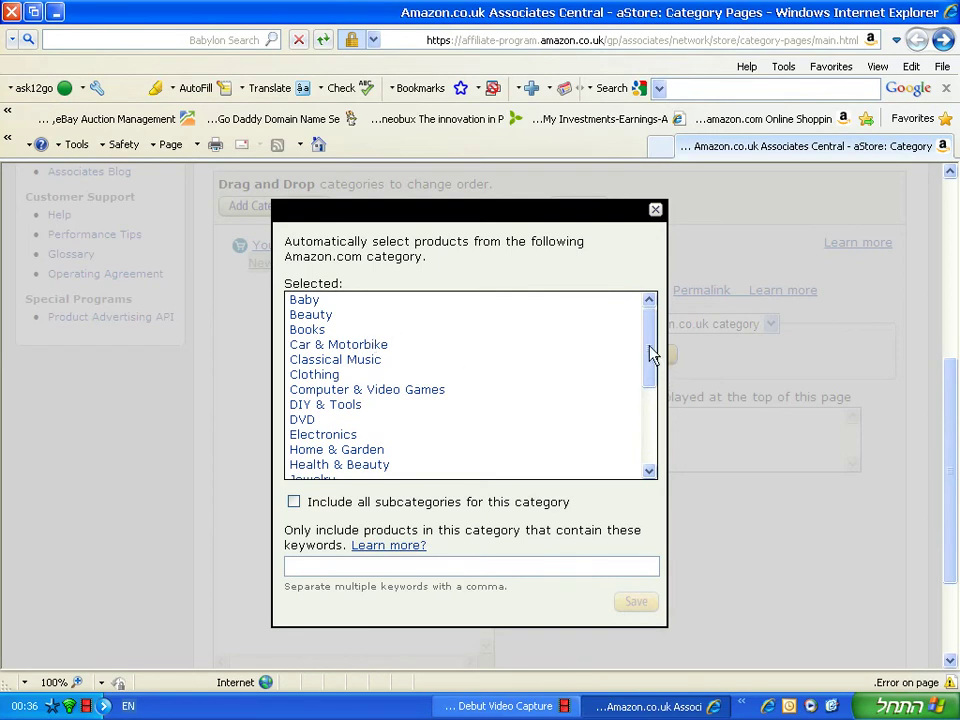
# Select the Jewelry category for the page, include all its subcategories and save the selection
pyautogui.click(328, 316)
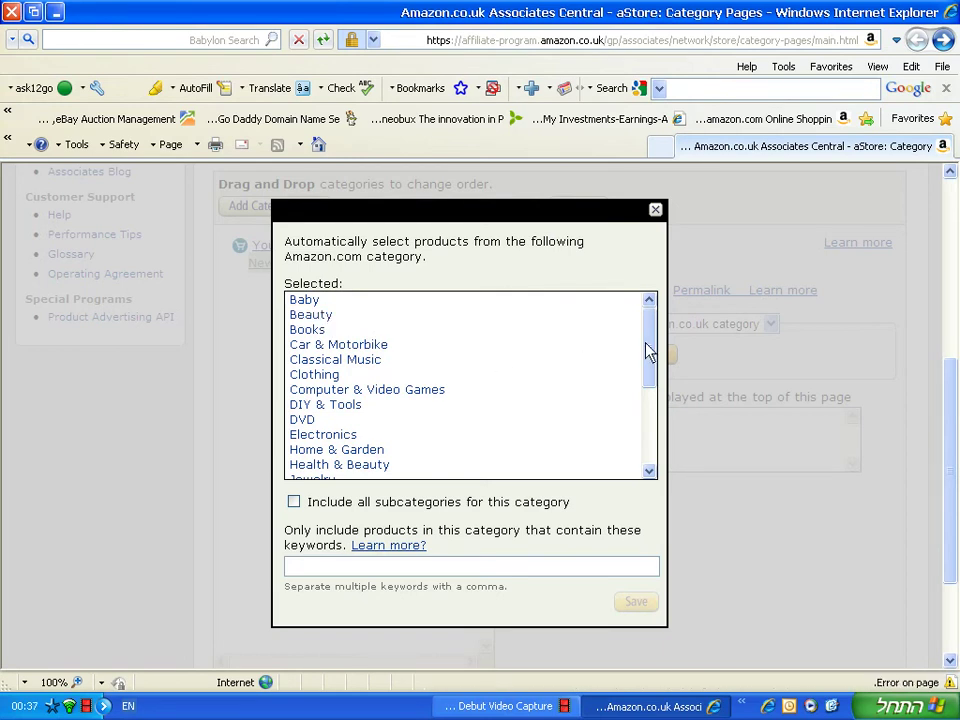
pyautogui.moveTo(646, 351); pyautogui.dragTo(646, 375)
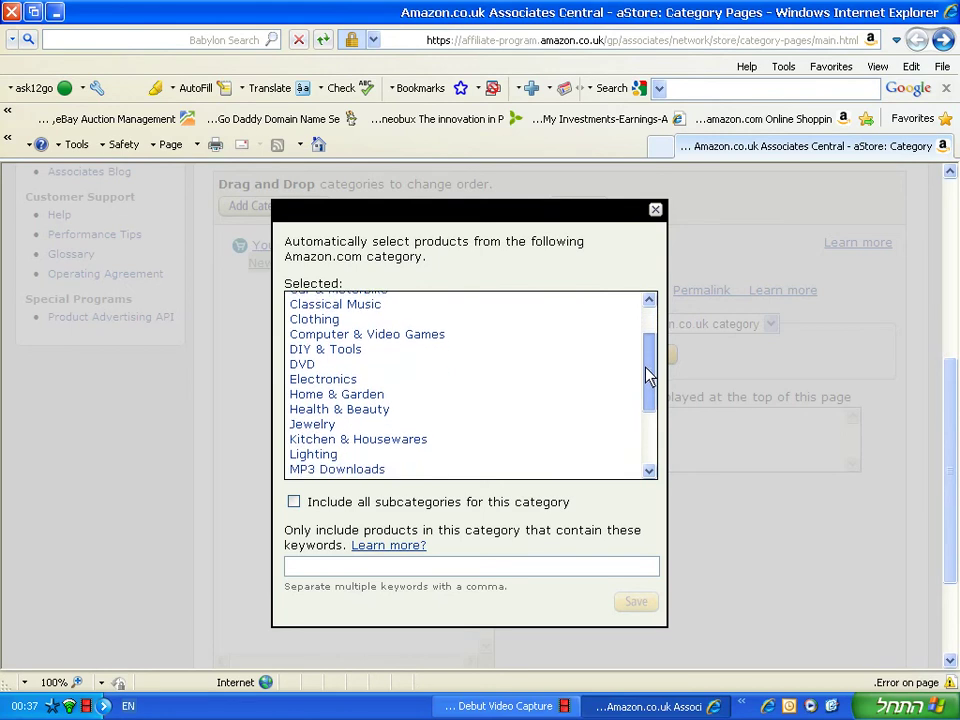
pyautogui.click(318, 425)
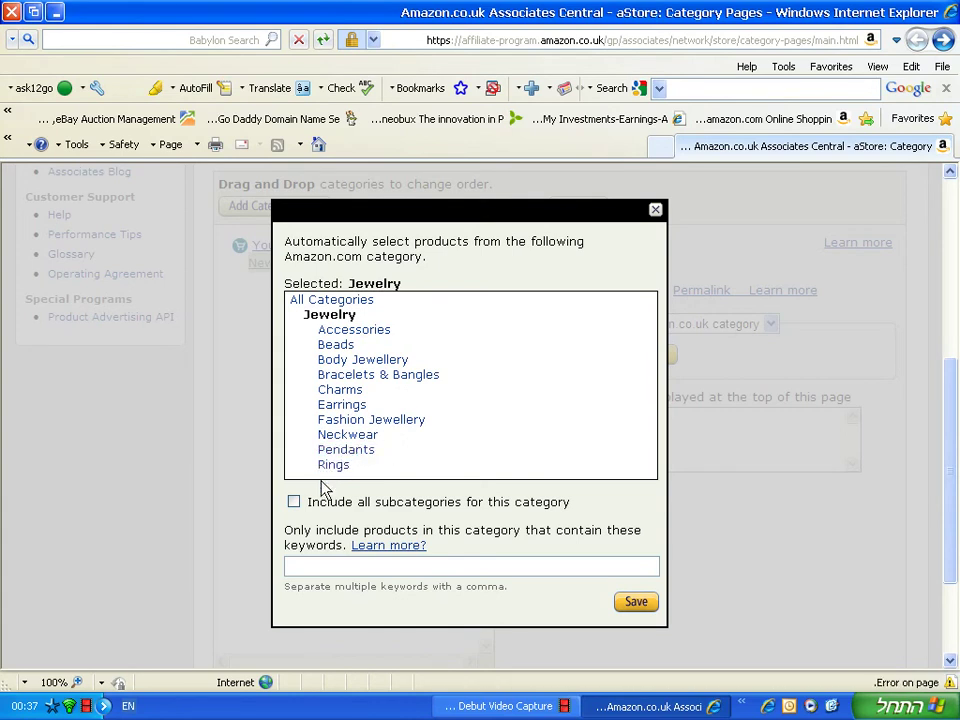
pyautogui.click(293, 501)
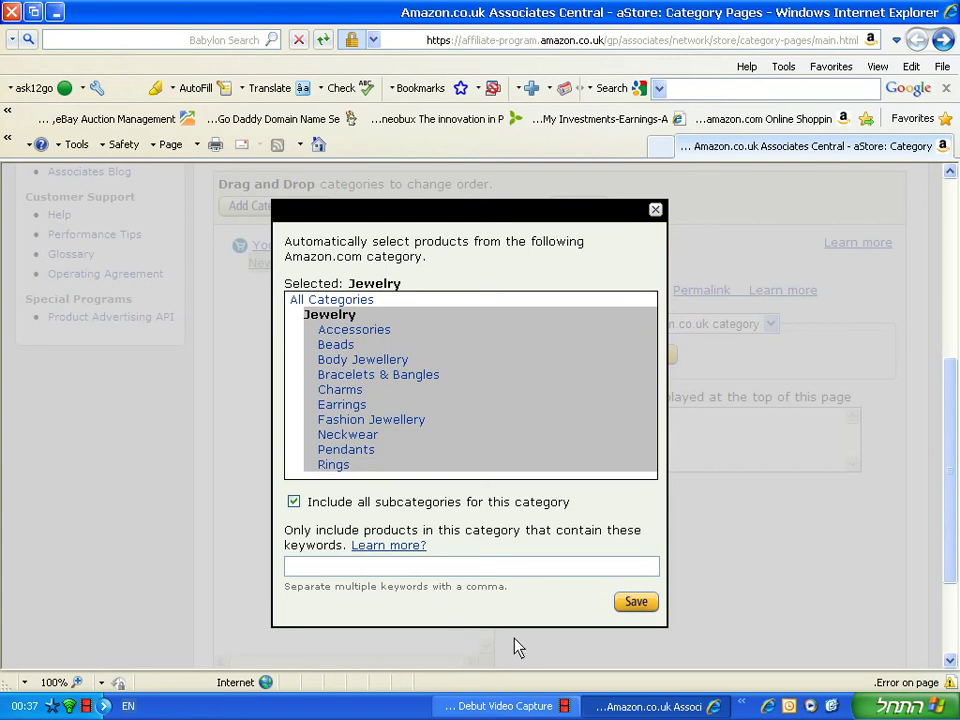
pyautogui.click(636, 602)
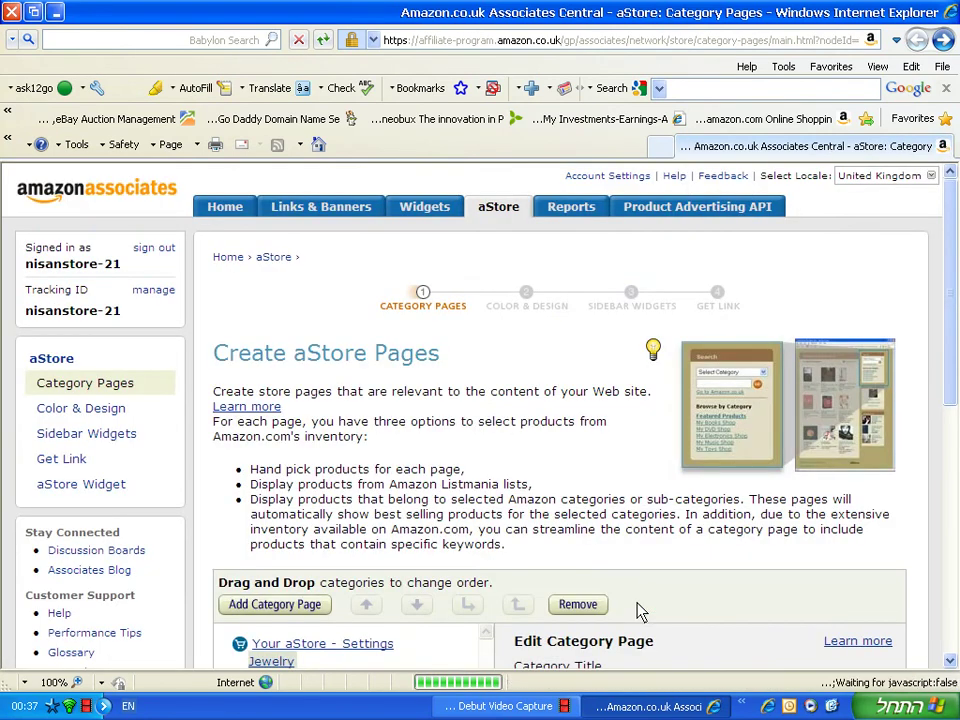
pyautogui.scroll(-2, 540, 400)
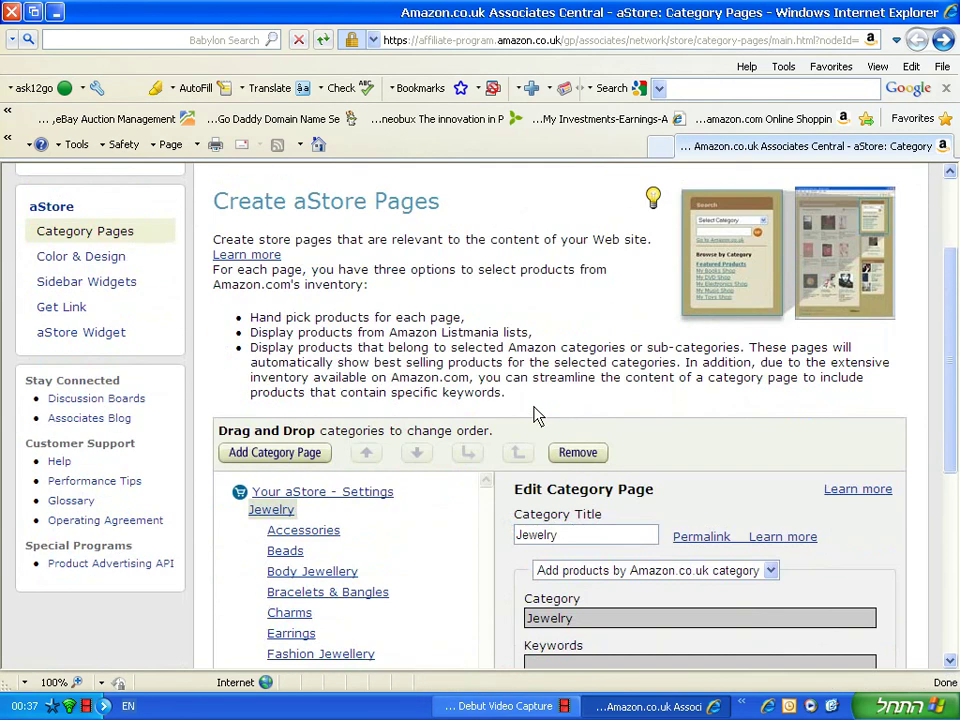
# Review the Jewelry page and its subcategory pages, and open the store preview in a maximized window
pyautogui.scroll(-3, 450, 380)
pyautogui.scroll(-1, 435, 356)
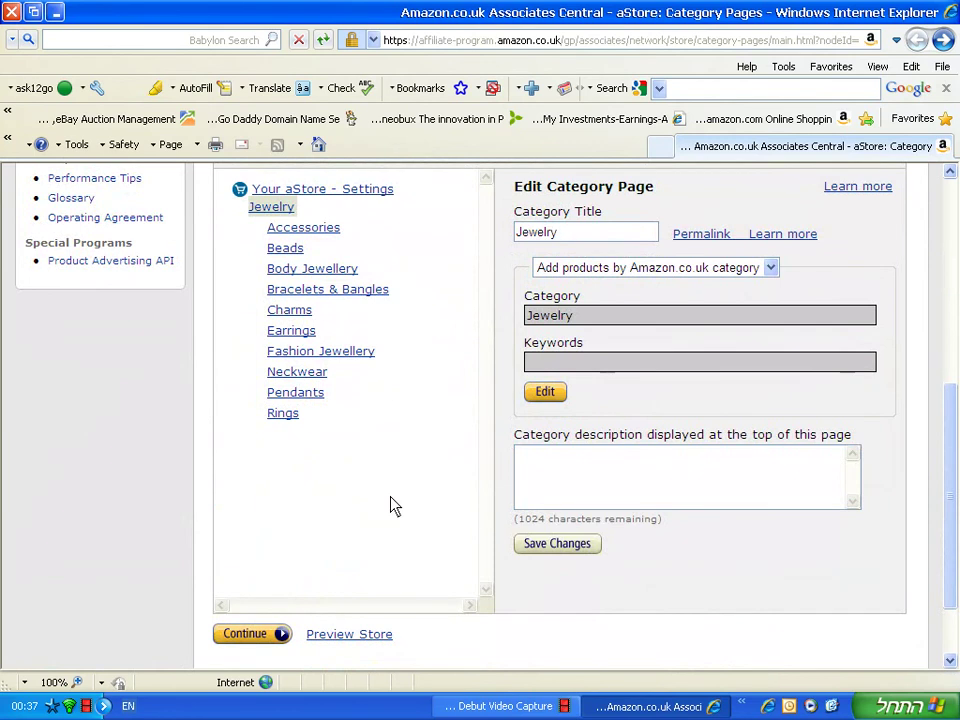
pyautogui.scroll(1, 386, 476)
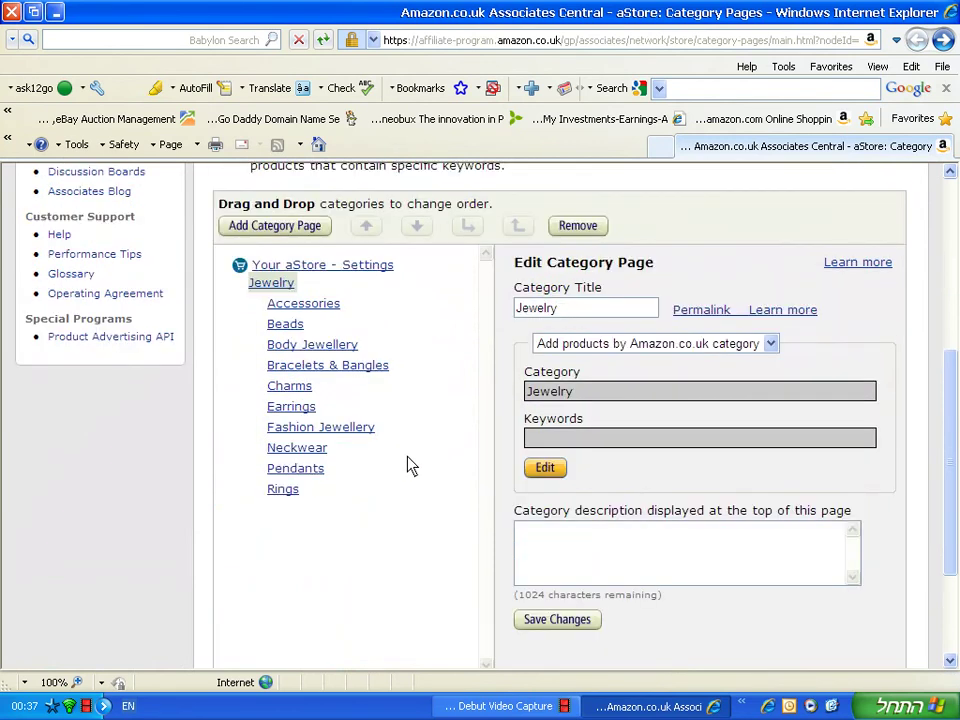
pyautogui.moveTo(293, 498); pyautogui.dragTo(257, 501)
pyautogui.scroll(1, 425, 497)
pyautogui.scroll(-3, 458, 444)
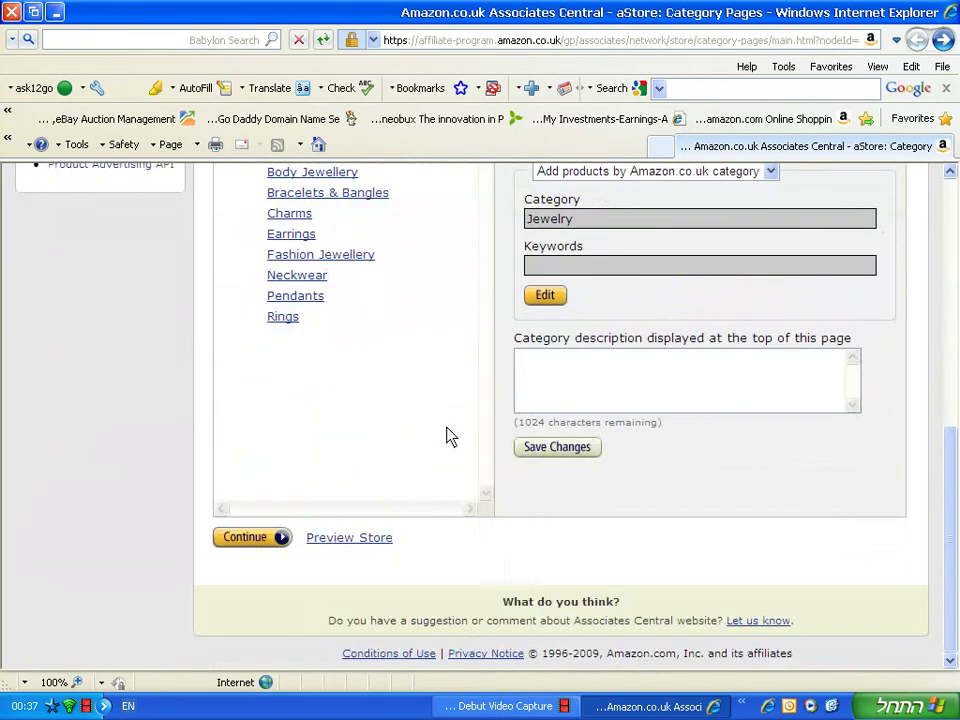
pyautogui.click(348, 539)
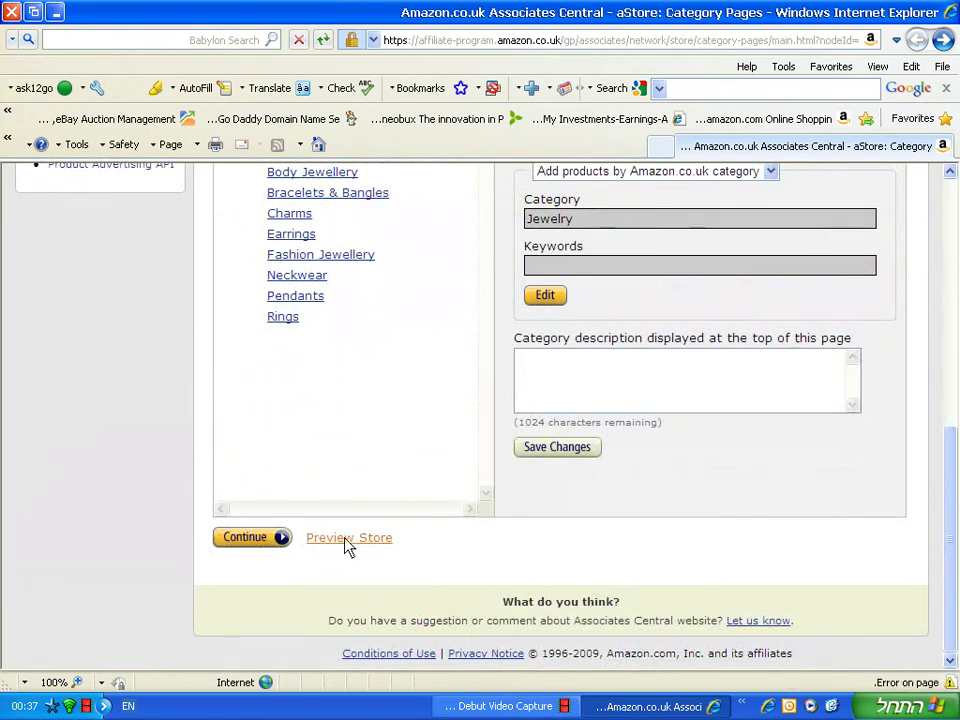
pyautogui.click(348, 540)
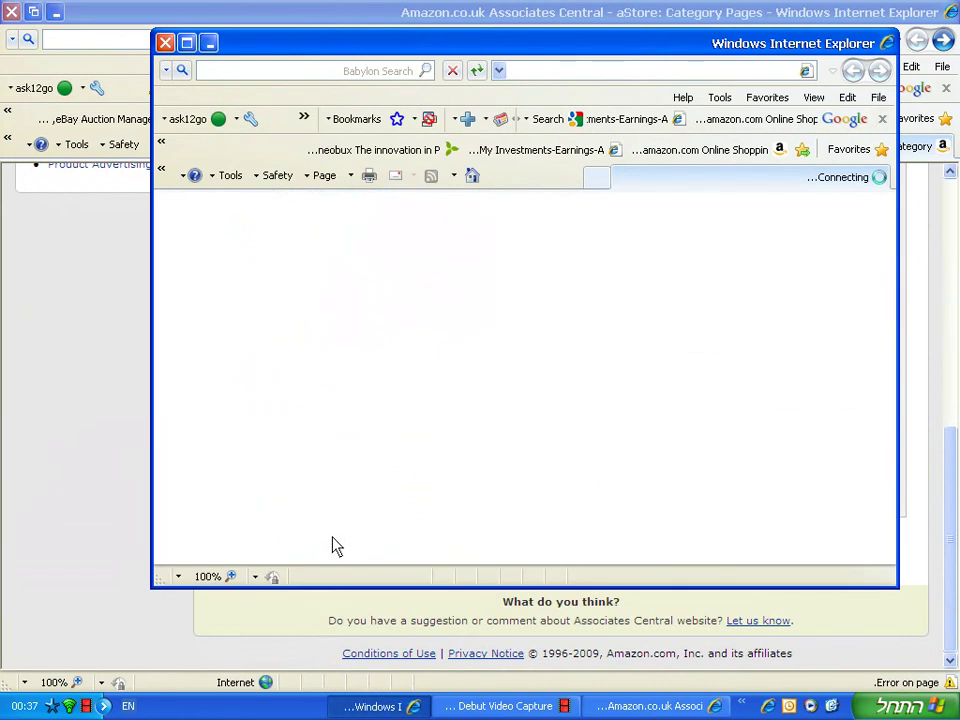
pyautogui.click(187, 44)
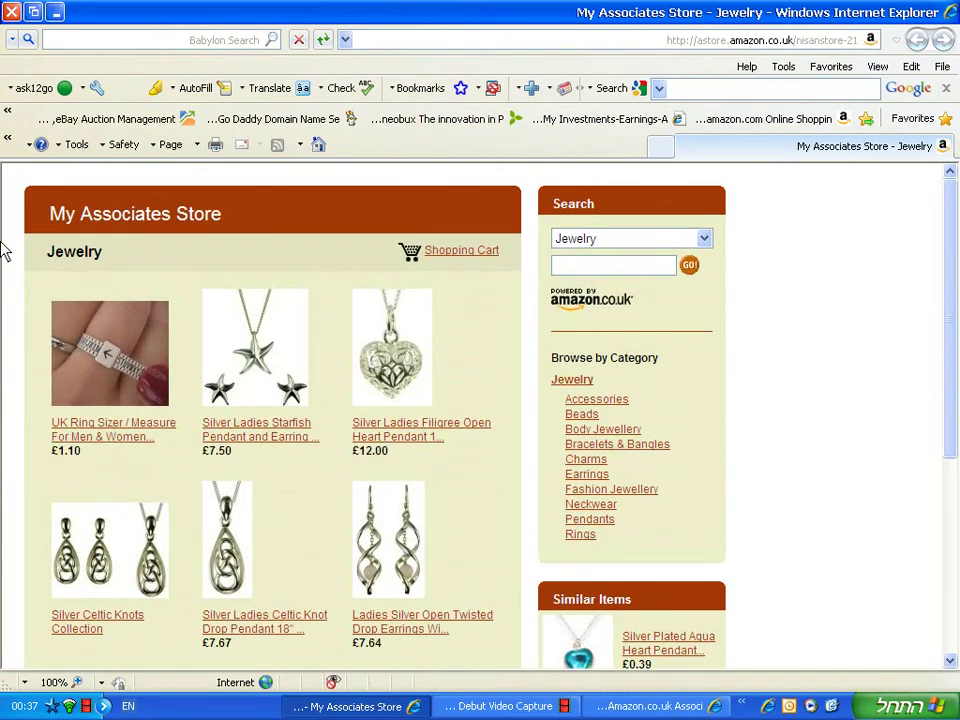
# Browse the Jewelry products in the store preview through to page 3, and close the preview window
pyautogui.scroll(-2, 4, 250)
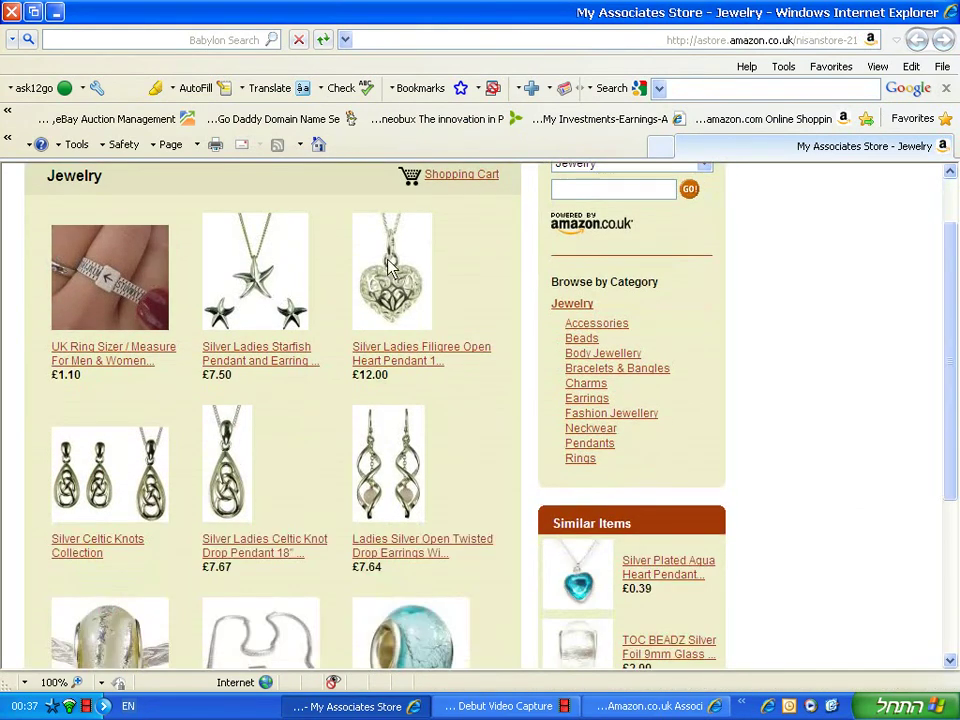
pyautogui.scroll(-4, 30, 330)
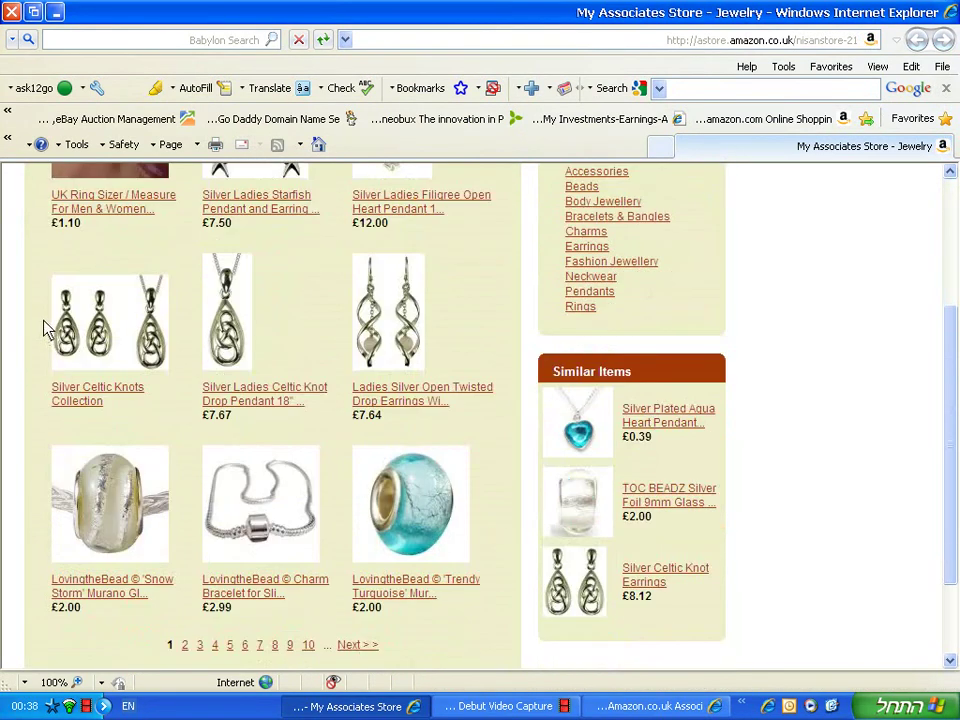
pyautogui.scroll(-2, 47, 326)
pyautogui.click(355, 572)
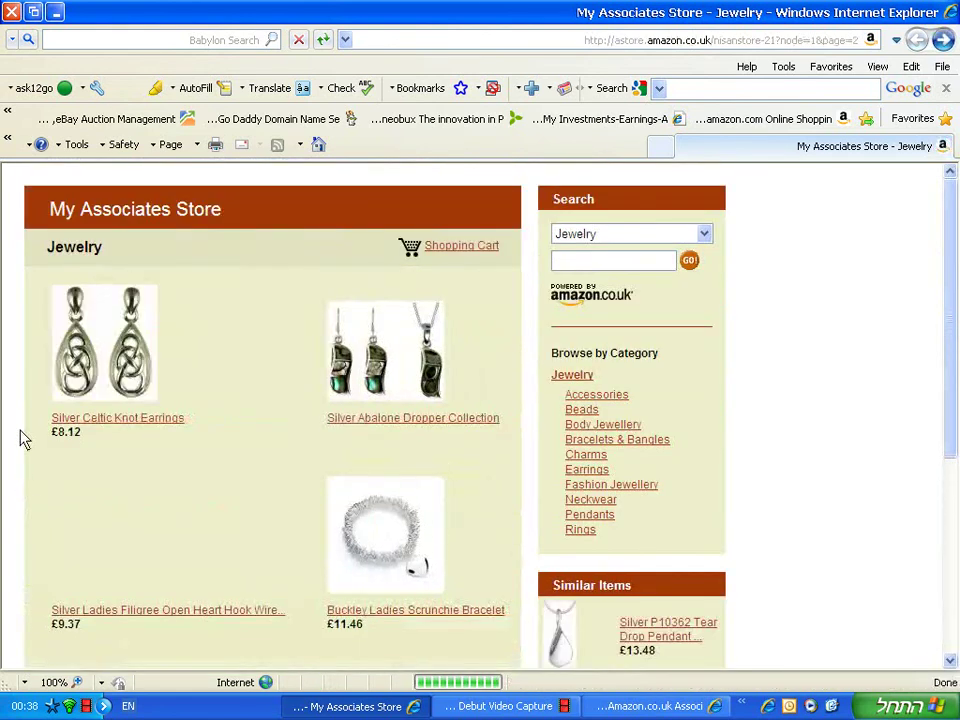
pyautogui.scroll(-5, 218, 502)
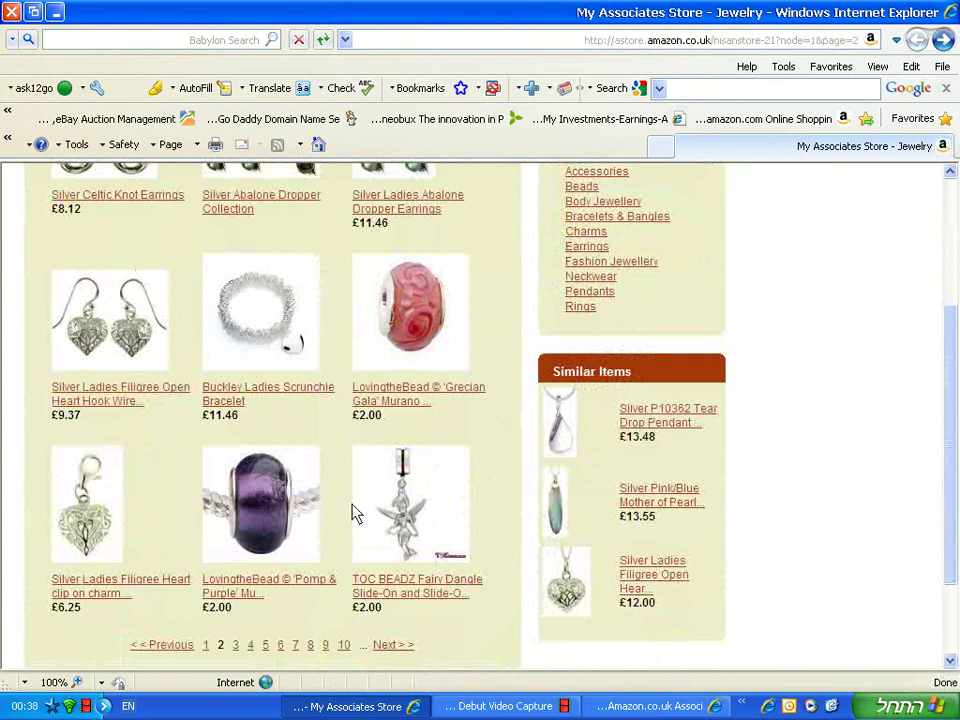
pyautogui.scroll(-1, 375, 515)
pyautogui.click(397, 576)
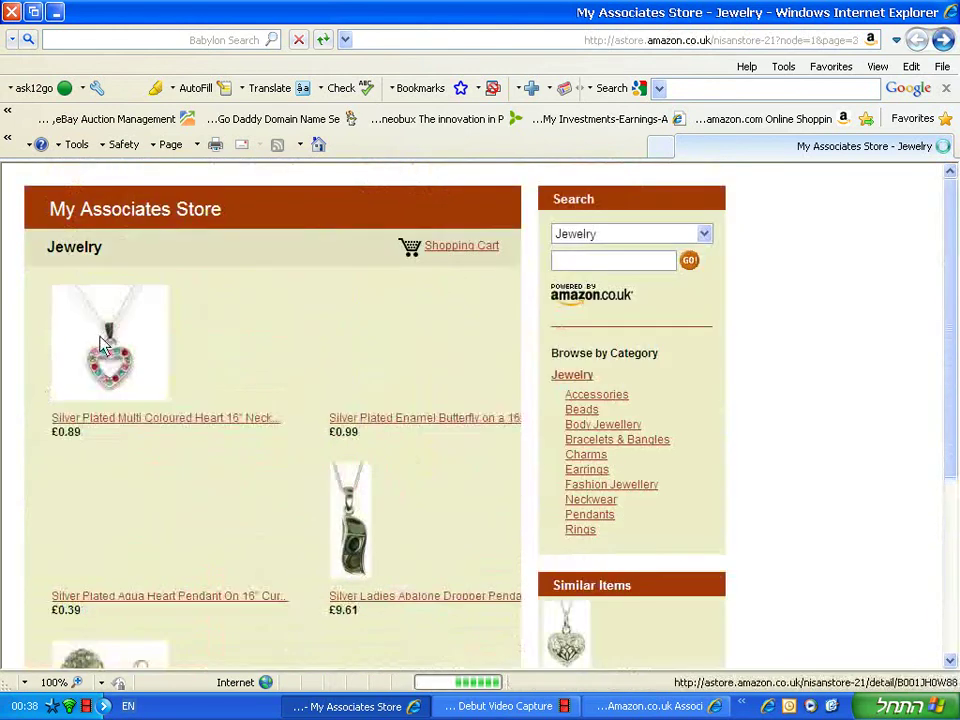
pyautogui.click(11, 13)
# Move the Rings page to the first place among the subcategories under Jewelry, above Accessories
pyautogui.scroll(3, 103, 435)
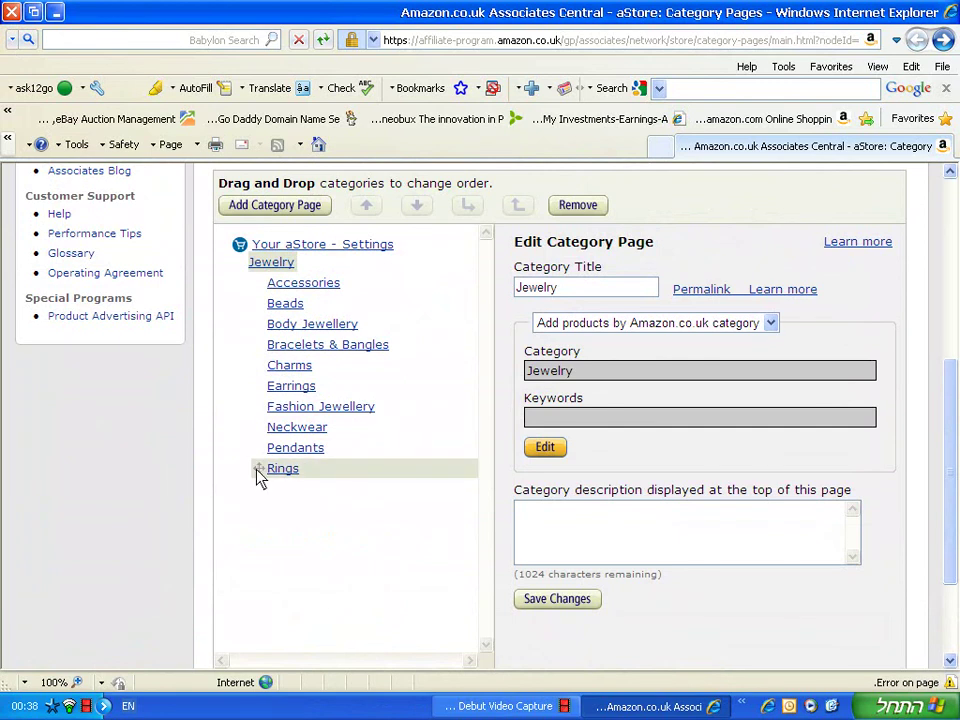
pyautogui.moveTo(256, 477); pyautogui.dragTo(258, 287)
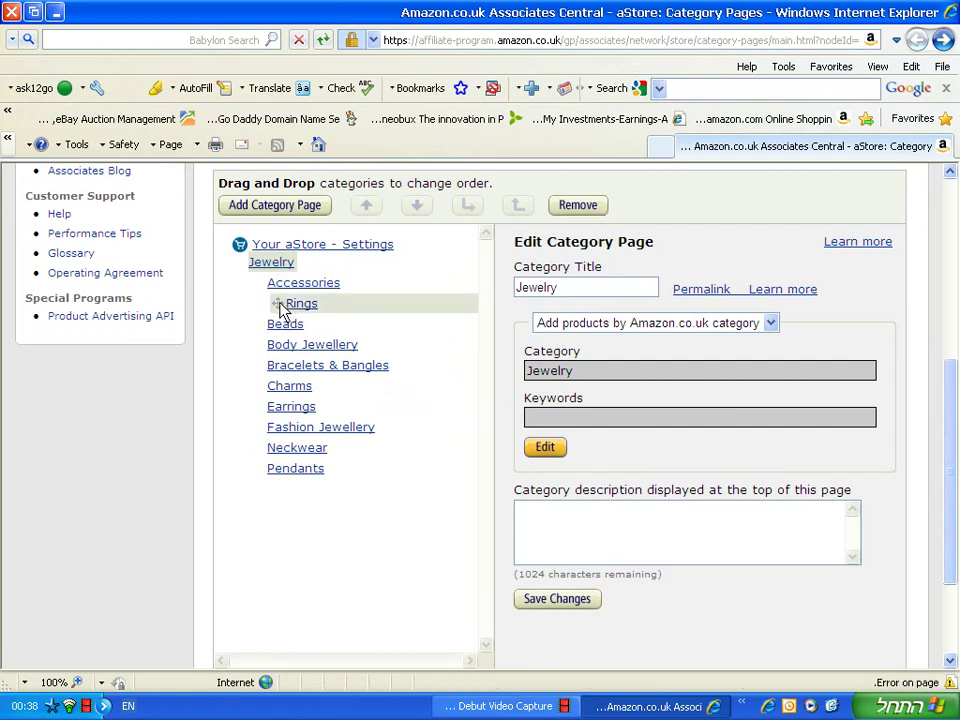
pyautogui.moveTo(275, 313); pyautogui.dragTo(270, 272)
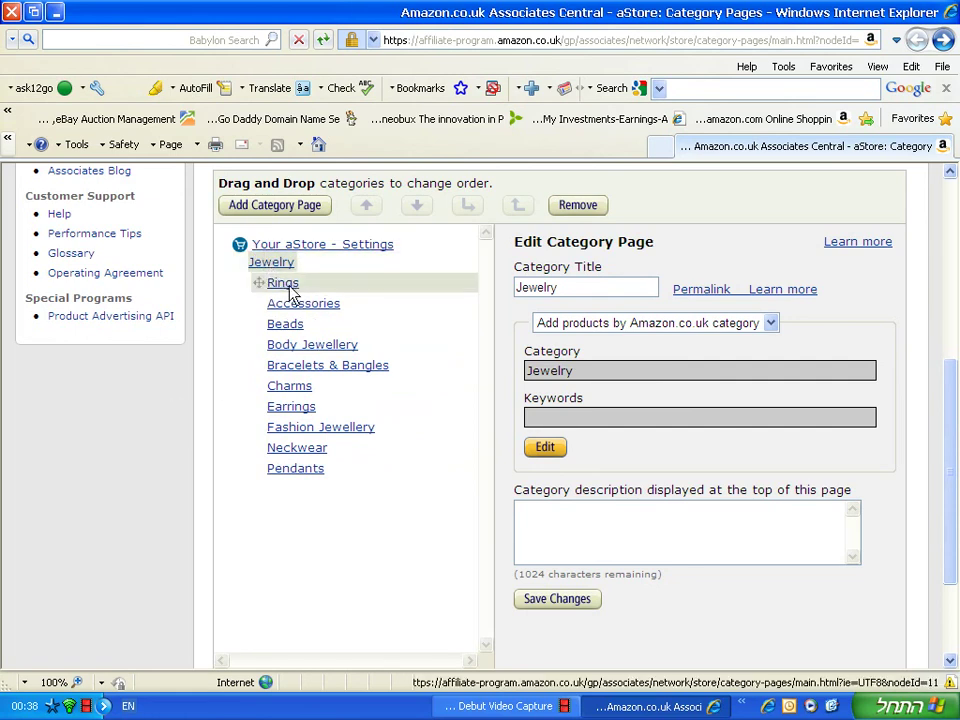
pyautogui.scroll(-3, 224, 424)
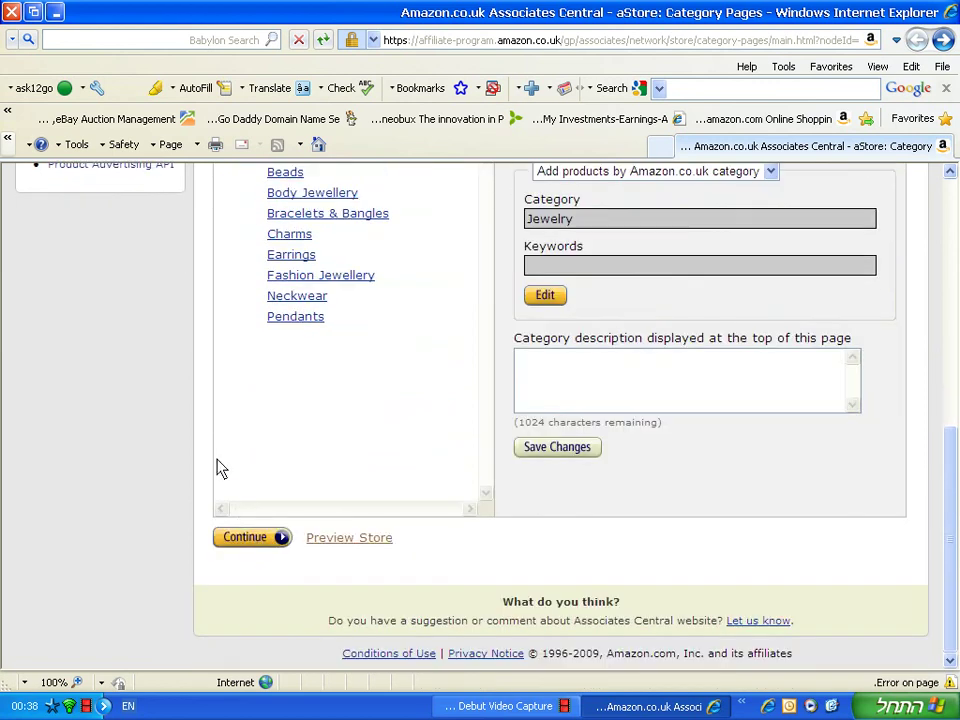